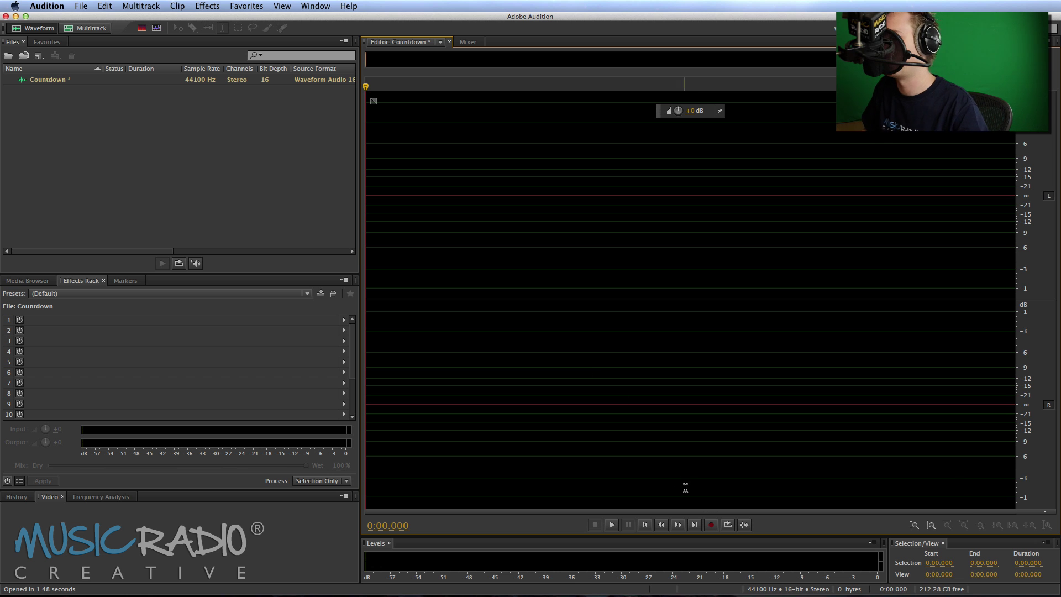
# Record the spoken countdown into the Countdown file and cut off the noise before the first word and the silence after the last.
pyautogui.click(712, 525)
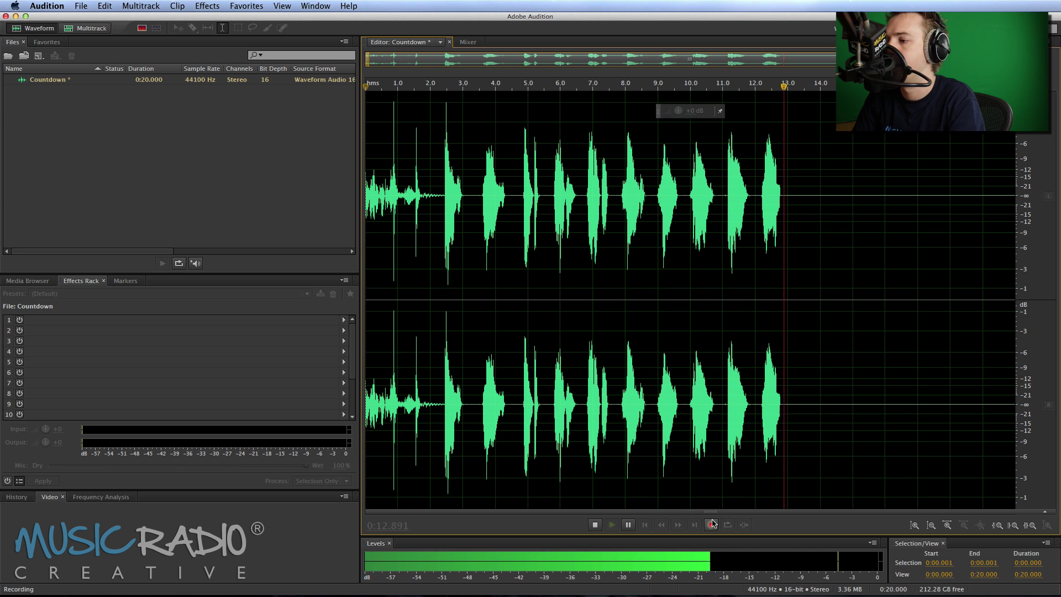
pyautogui.click(712, 524)
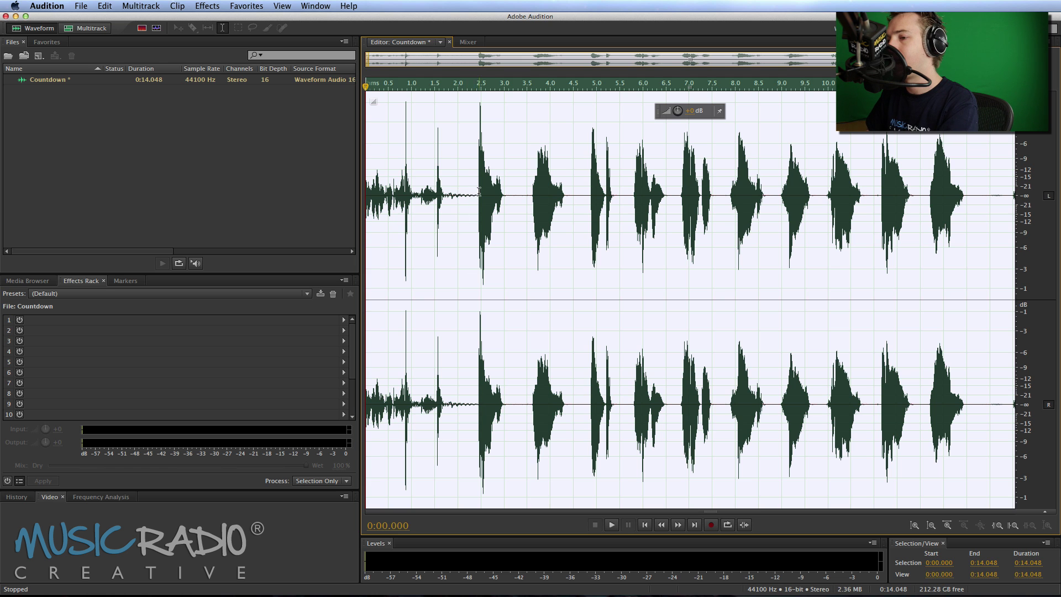
pyautogui.moveTo(478, 191); pyautogui.dragTo(230, 201)
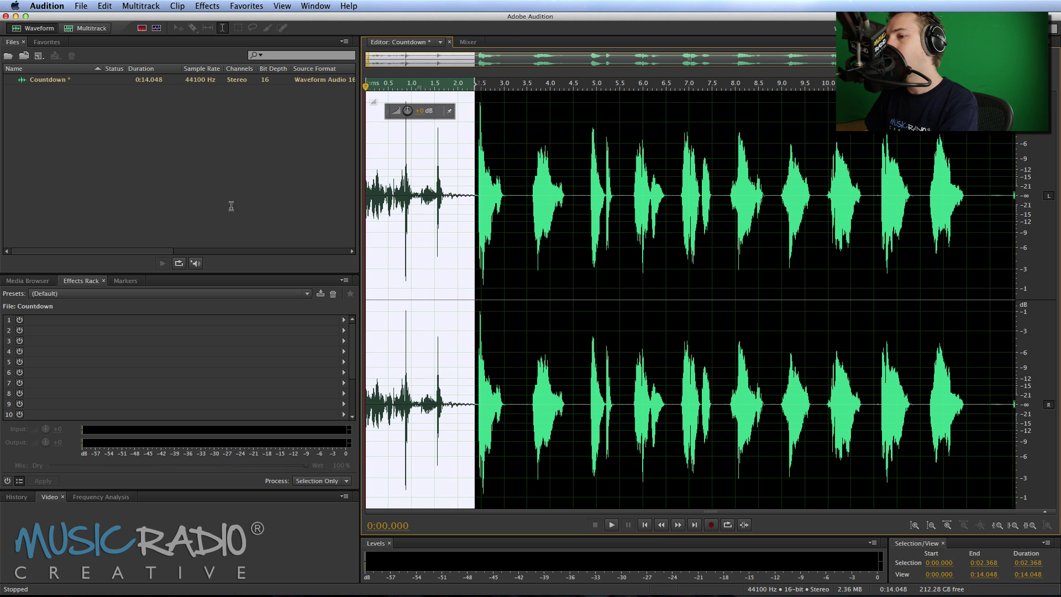
pyautogui.press('Delete')
pyautogui.moveTo(969, 210); pyautogui.dragTo(1017, 210)
pyautogui.press('Delete')
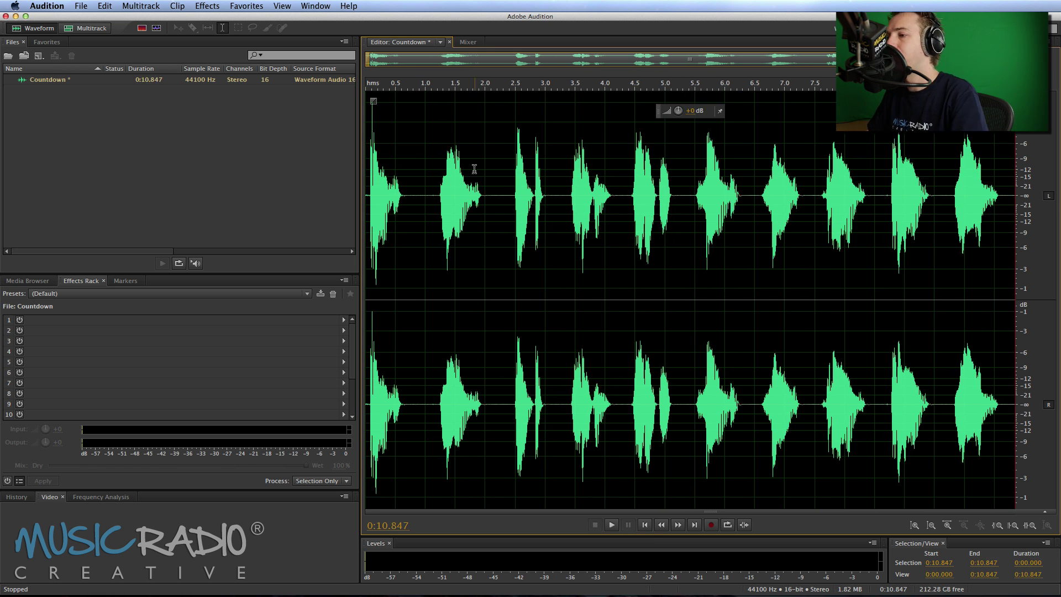
# Create a new multitrack session named Time.
pyautogui.click(83, 28)
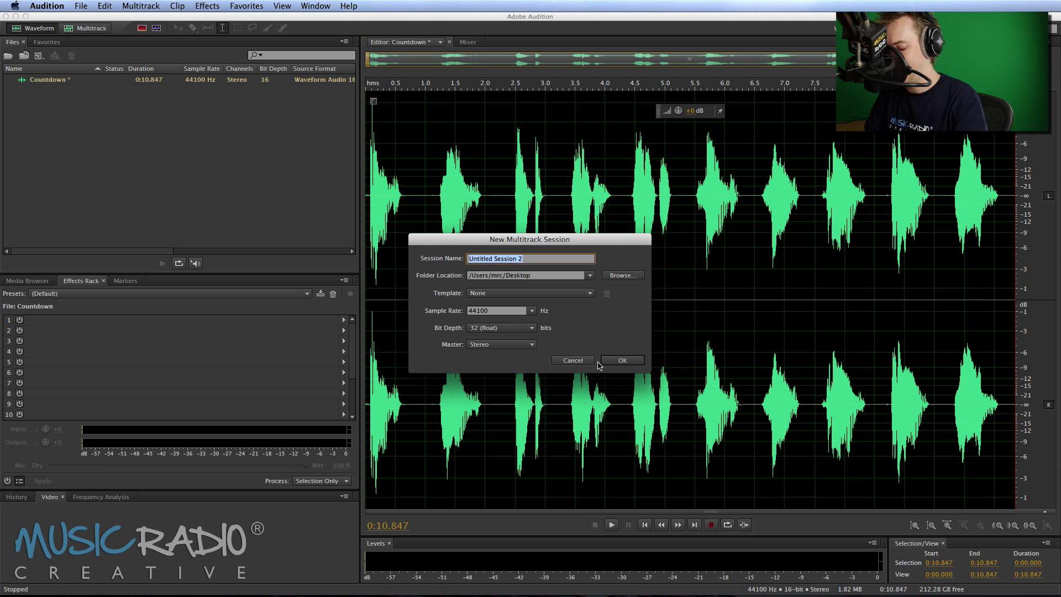
pyautogui.write('Time')
pyautogui.press('Return')
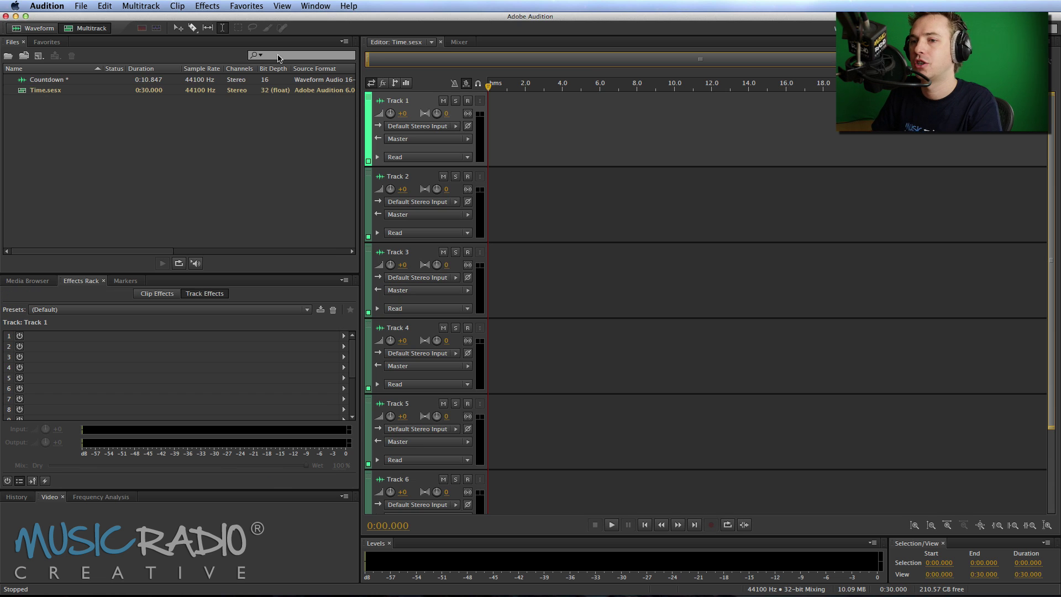
# Place the Countdown recording at the start of Track 1 and remove the silence before its first word.
pyautogui.moveTo(42, 80); pyautogui.dragTo(489, 97)
pyautogui.scroll(2, 492, 92)
pyautogui.scroll(6, 492, 92)
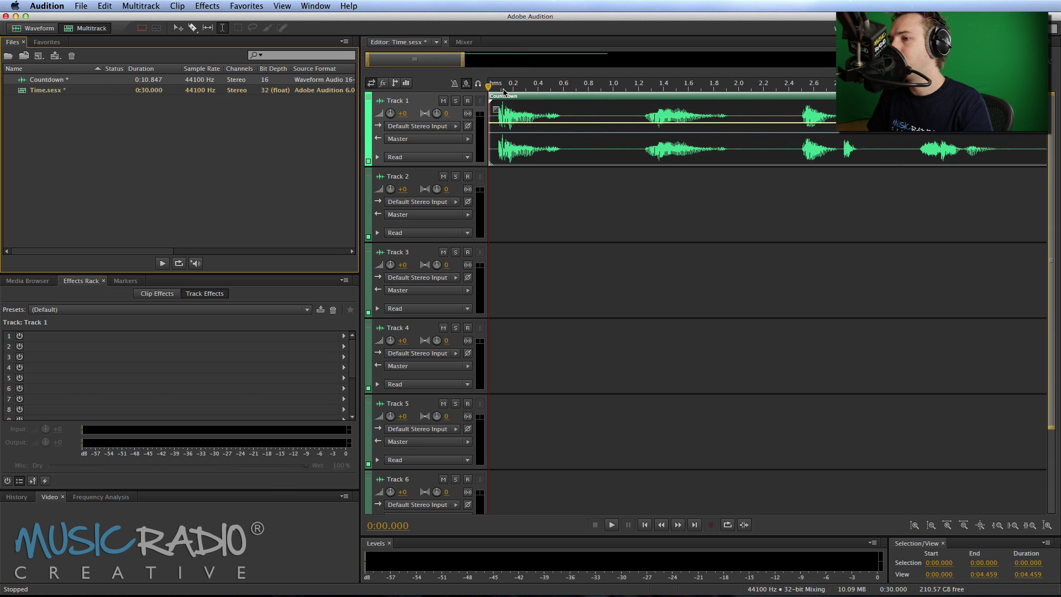
pyautogui.hscroll(-1, 496, 88)
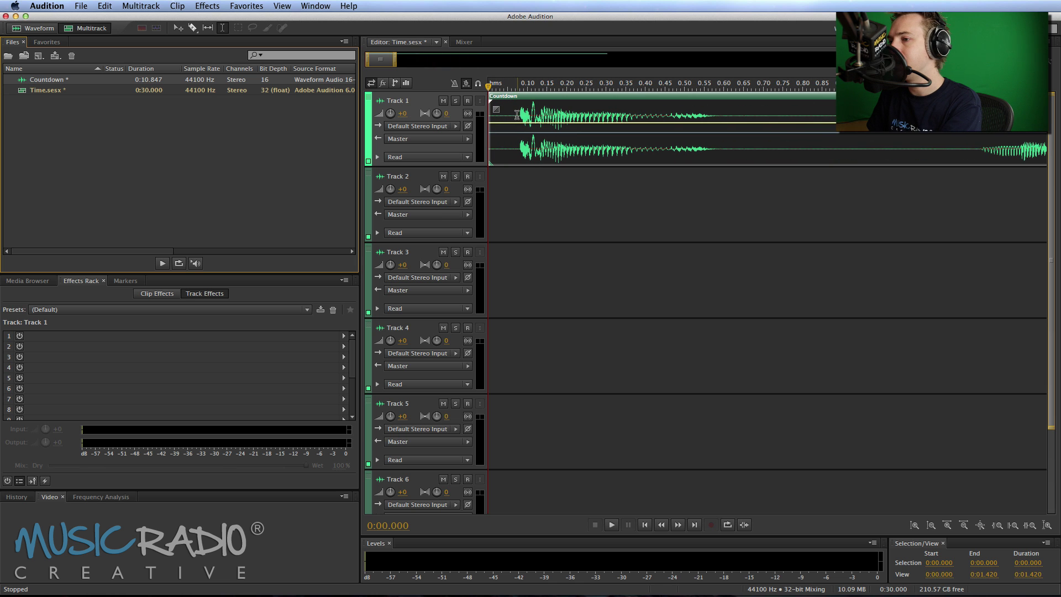
pyautogui.moveTo(518, 115); pyautogui.dragTo(440, 119)
pyautogui.press('Delete')
pyautogui.click(576, 183)
pyautogui.moveTo(555, 143); pyautogui.dragTo(395, 146)
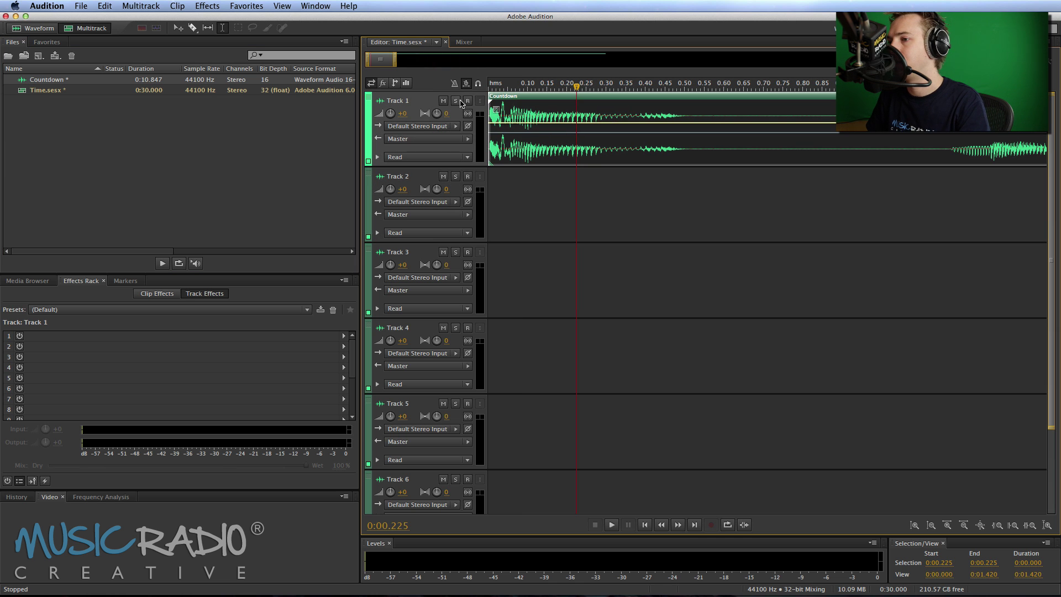
# Play back the first word and delete the silence between it and the second, from about 0.755 to 1.162 seconds.
pyautogui.click(489, 86)
pyautogui.press('space')
pyautogui.press('space')
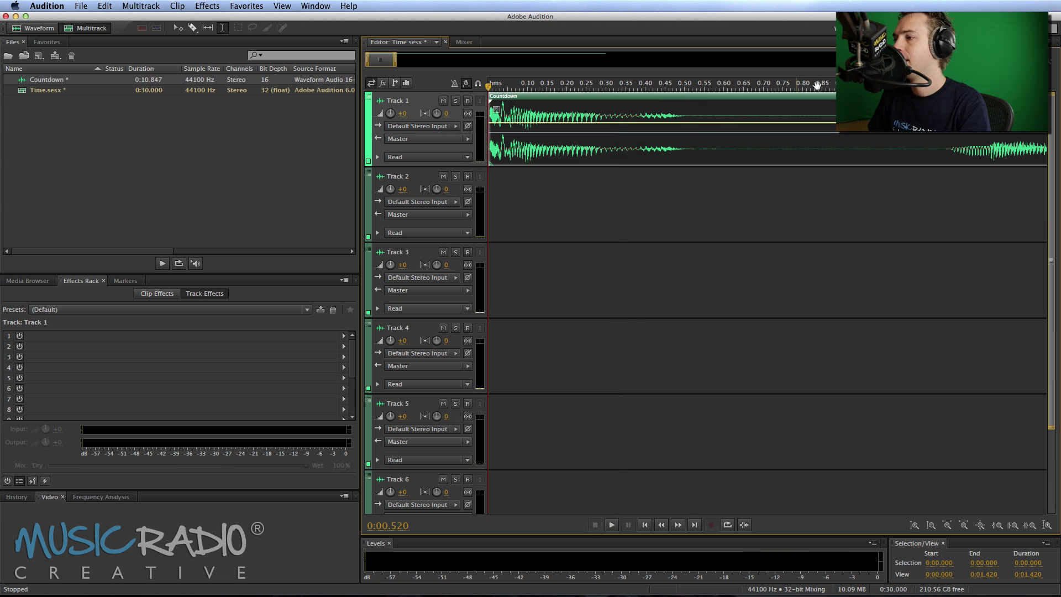
pyautogui.moveTo(946, 115); pyautogui.dragTo(784, 111)
pyautogui.press('Delete')
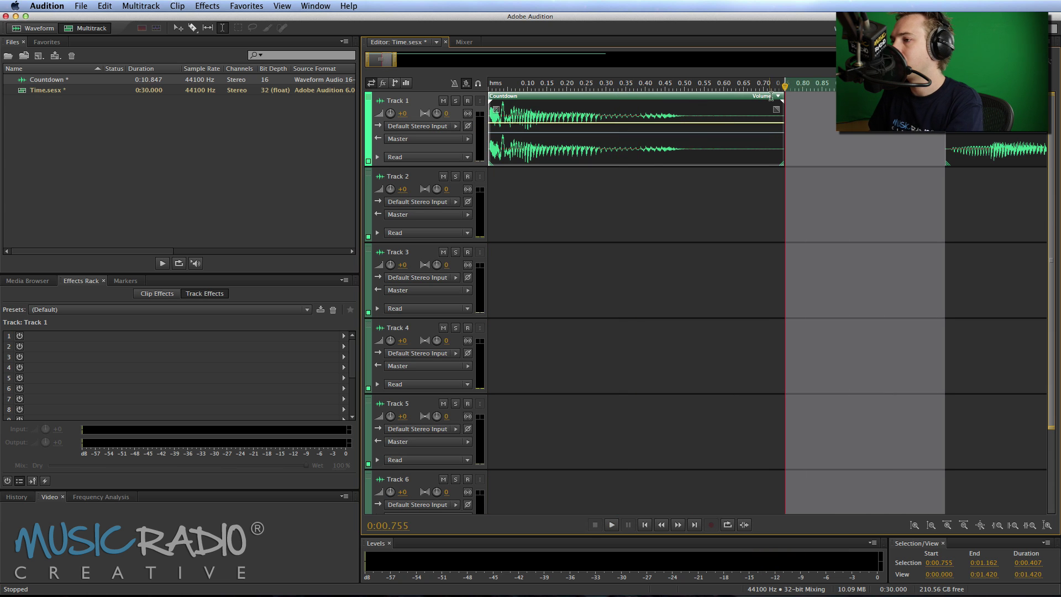
# Move the second word's clip to the 1-second mark and delete the silence after it, from about 1.680 to 2.239 seconds.
pyautogui.click(836, 104)
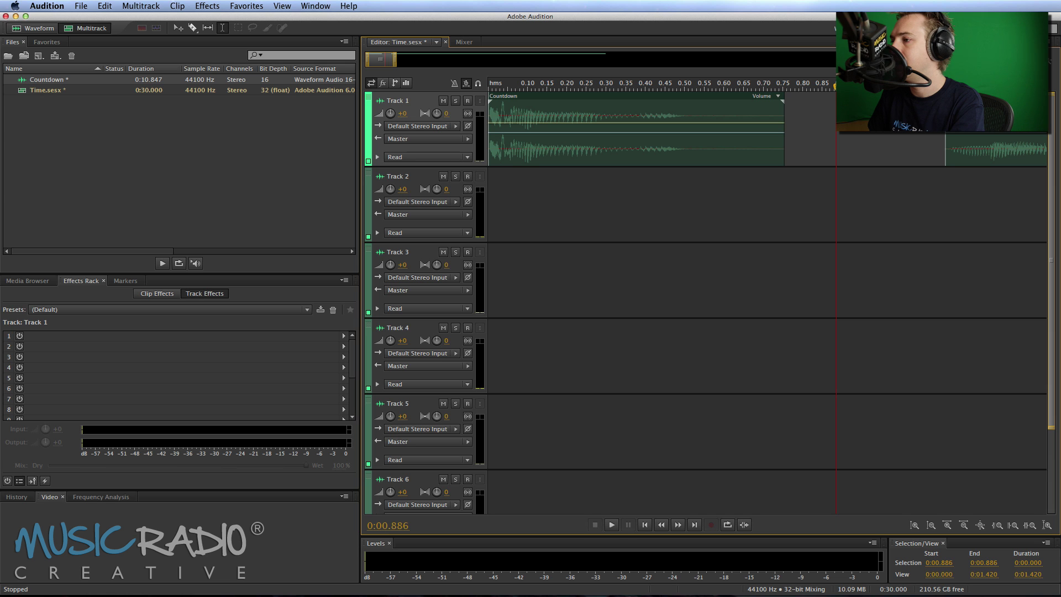
pyautogui.moveTo(953, 136); pyautogui.dragTo(886, 136)
pyautogui.scroll(-3, 778, 114)
pyautogui.hscroll(4, 777, 115)
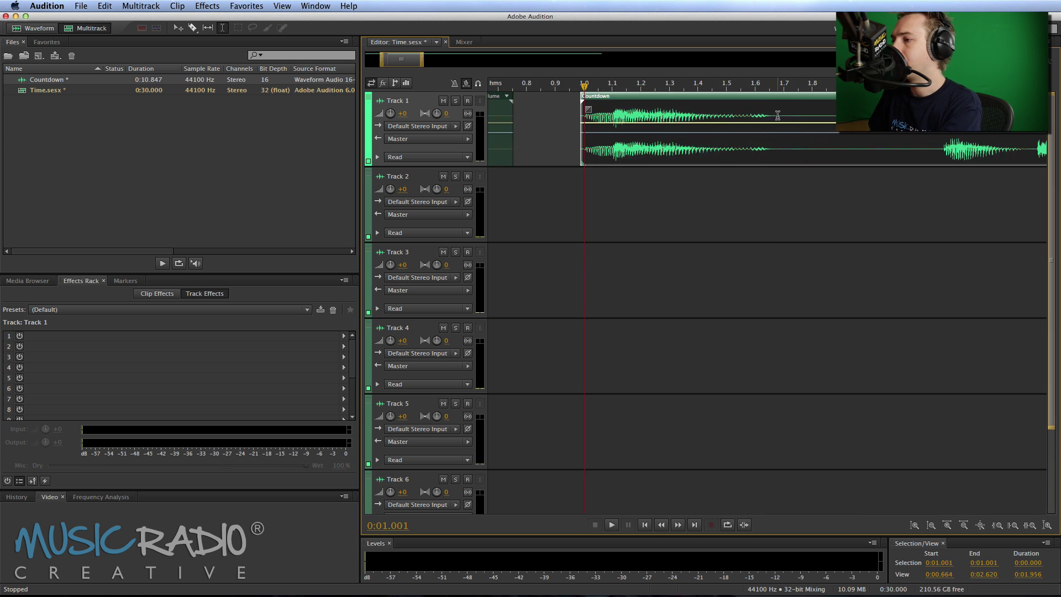
pyautogui.moveTo(779, 115); pyautogui.dragTo(913, 115)
pyautogui.press('Delete')
# Fade out the first word's clip from about 0.4 seconds and add a short fade-in to the second clip.
pyautogui.hscroll(-5, 761, 235)
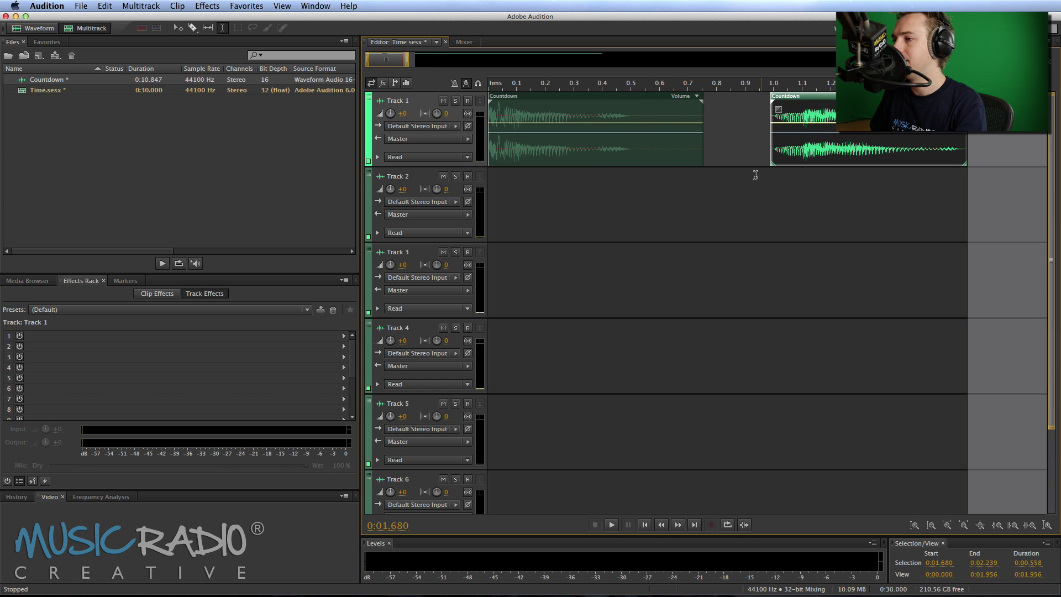
pyautogui.click(661, 113)
pyautogui.moveTo(692, 110); pyautogui.dragTo(606, 117)
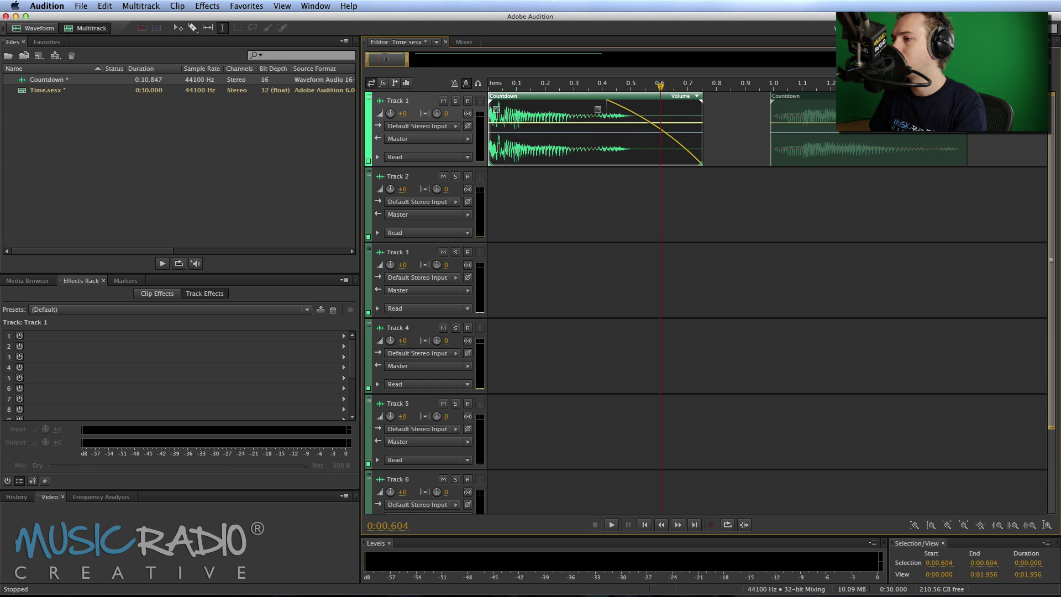
pyautogui.click(806, 101)
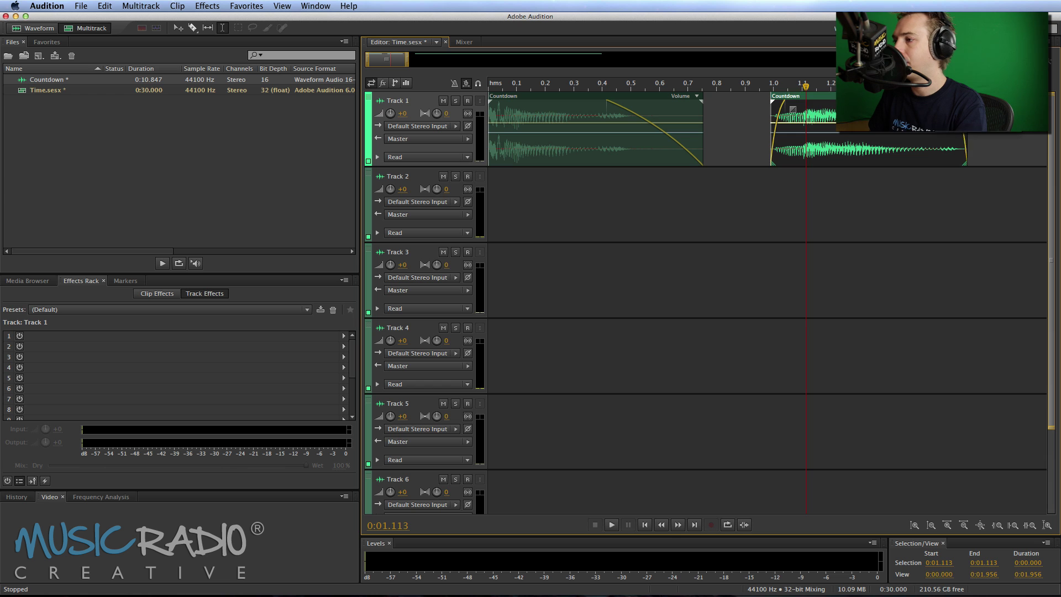
pyautogui.click(785, 235)
# Delete the silence after the third word, from about 2.803 to 3.159 seconds, and add short fades to both ends of its clip.
pyautogui.hscroll(10, 753, 190)
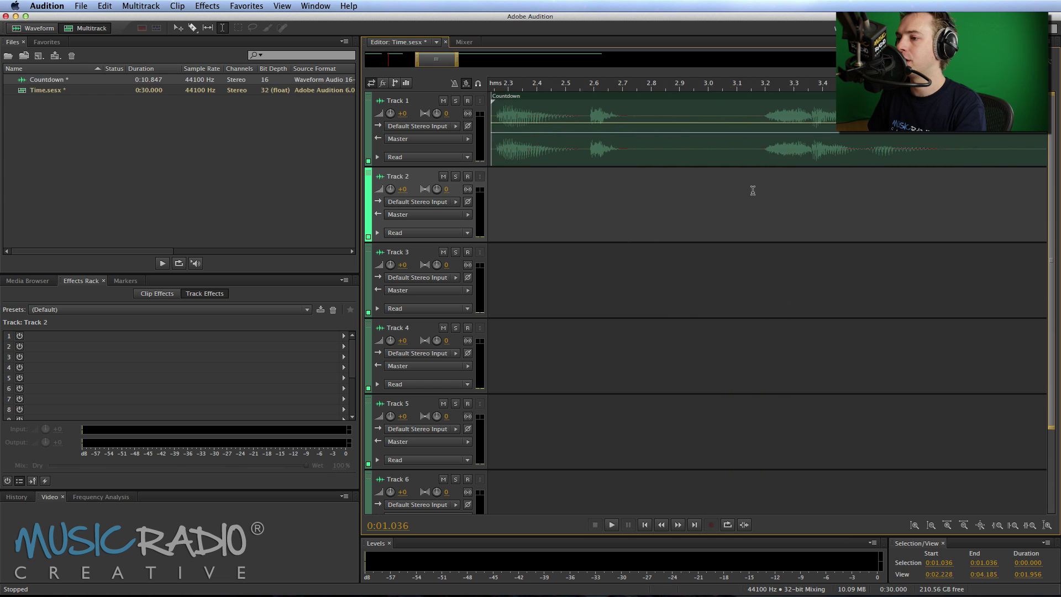
pyautogui.click(628, 126)
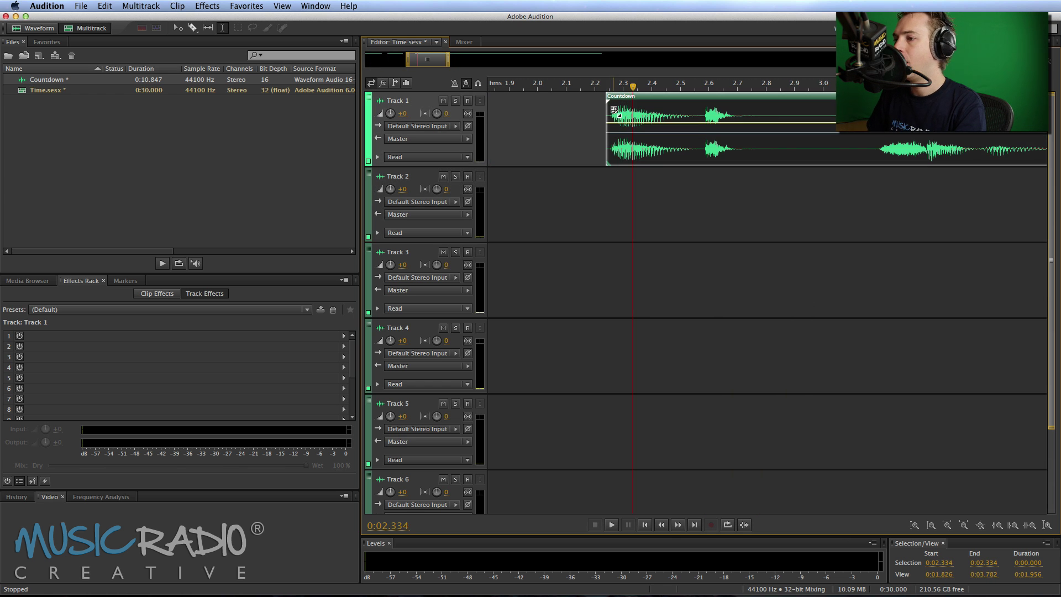
pyautogui.moveTo(615, 110); pyautogui.dragTo(632, 110)
pyautogui.moveTo(767, 142); pyautogui.dragTo(869, 142)
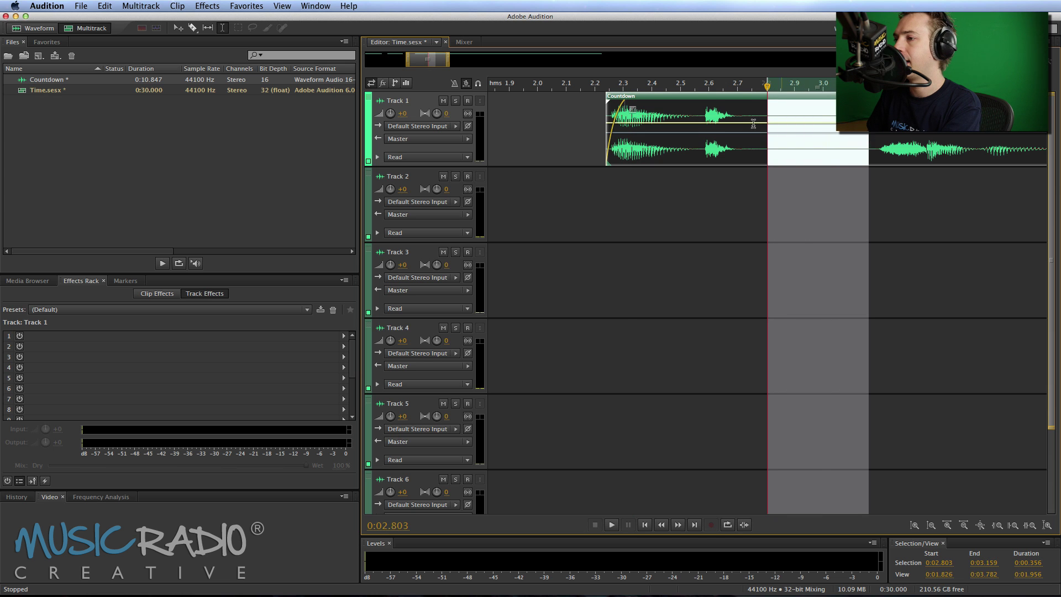
pyautogui.press('Delete')
pyautogui.click(717, 108)
pyautogui.moveTo(760, 110); pyautogui.dragTo(746, 109)
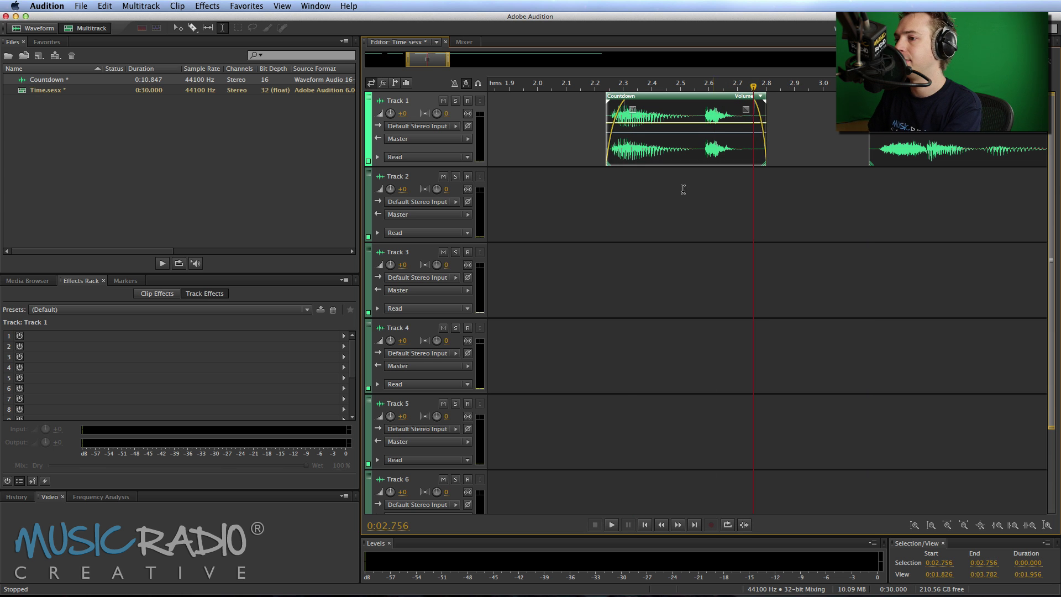
# Move the third word's clip to start at about the 2-second mark.
pyautogui.click(625, 214)
pyautogui.hscroll(-2, 631, 215)
pyautogui.moveTo(683, 156); pyautogui.dragTo(610, 99)
pyautogui.click(585, 86)
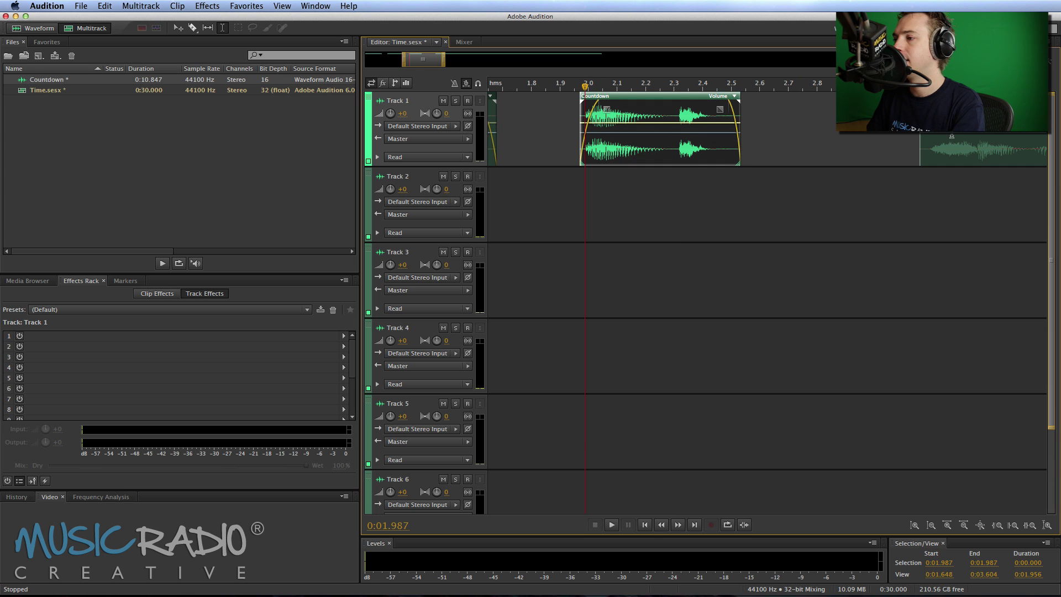
# Move the fourth word's clip to about the 3-second mark and delete the silence between it and the fifth word.
pyautogui.moveTo(952, 97); pyautogui.dragTo(894, 97)
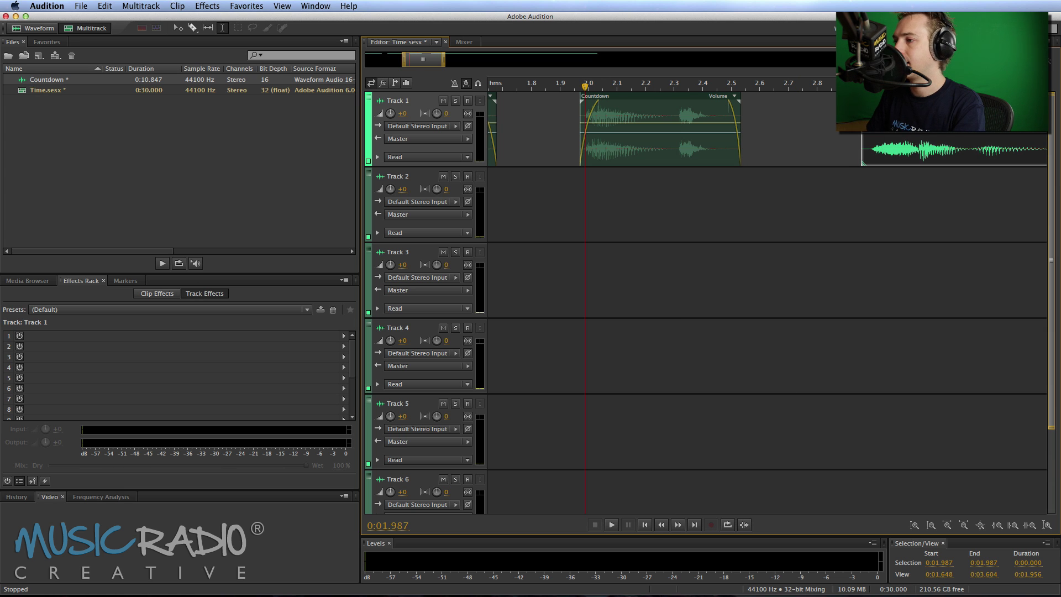
pyautogui.hscroll(10, 675, 142)
pyautogui.moveTo(654, 147); pyautogui.dragTo(746, 152)
pyautogui.press('Delete')
# Add a short fade-out to the end of the fourth word's clip.
pyautogui.hscroll(-1, 722, 157)
pyautogui.click(646, 108)
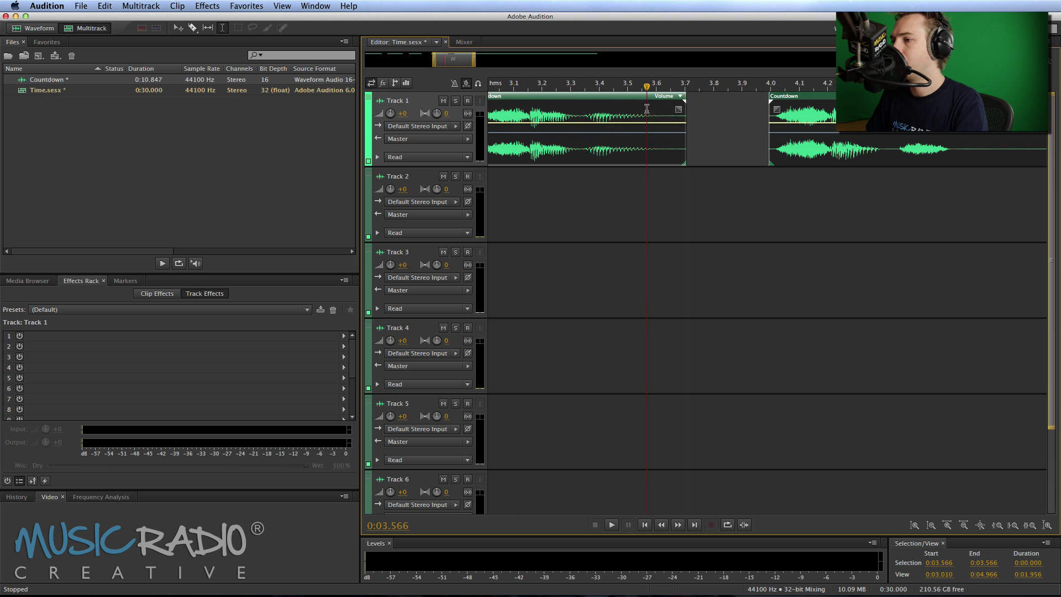
pyautogui.moveTo(678, 110); pyautogui.dragTo(665, 110)
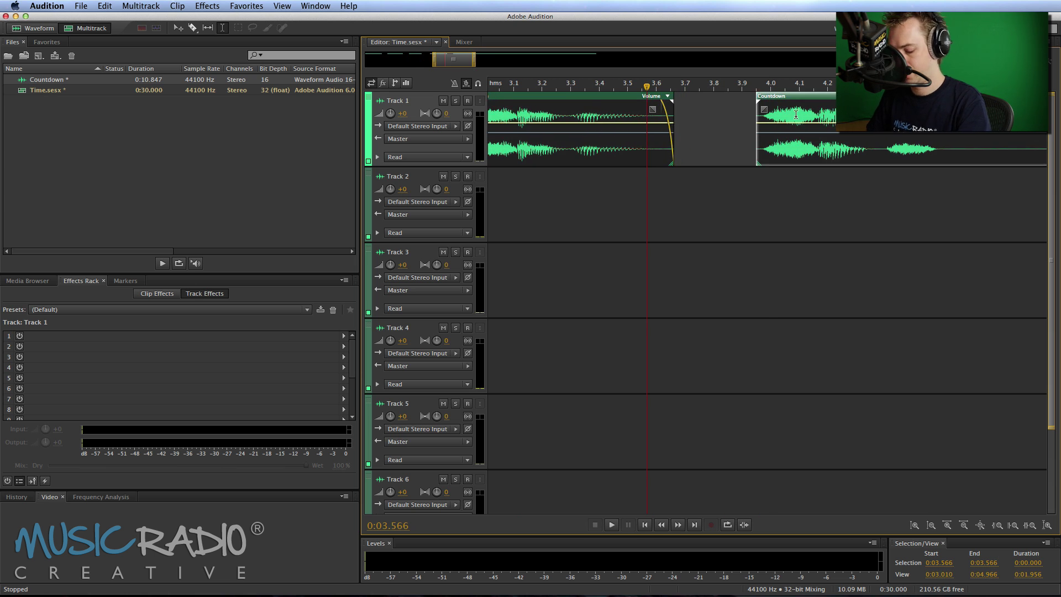
# Align the fifth word's clip with the 4-second mark, cutting the silence after it and fading both of its ends.
pyautogui.moveTo(783, 135); pyautogui.dragTo(767, 132)
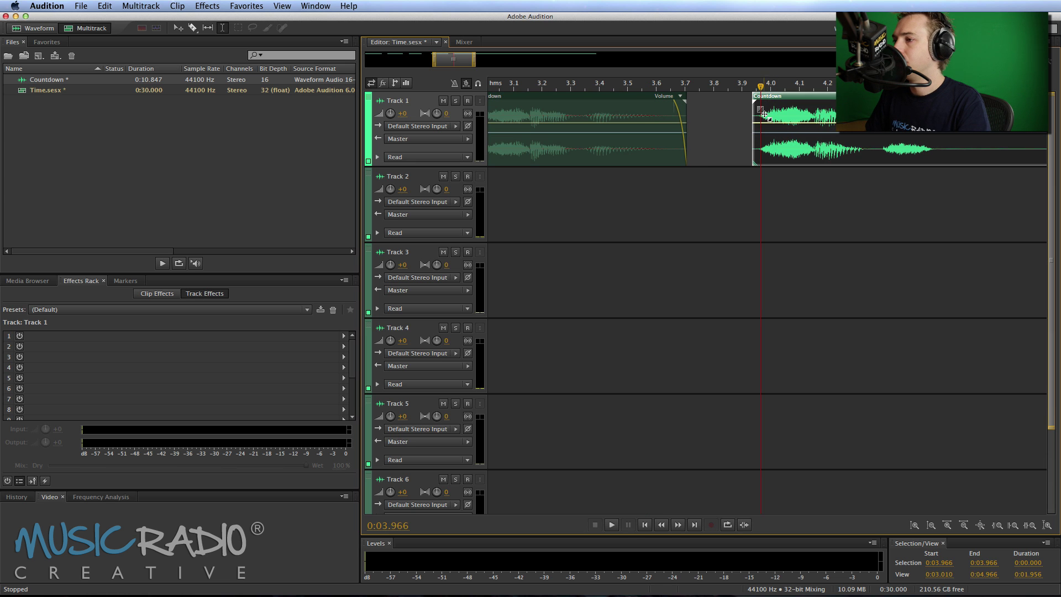
pyautogui.moveTo(943, 128); pyautogui.dragTo(1015, 127)
pyautogui.press('Delete')
pyautogui.click(892, 127)
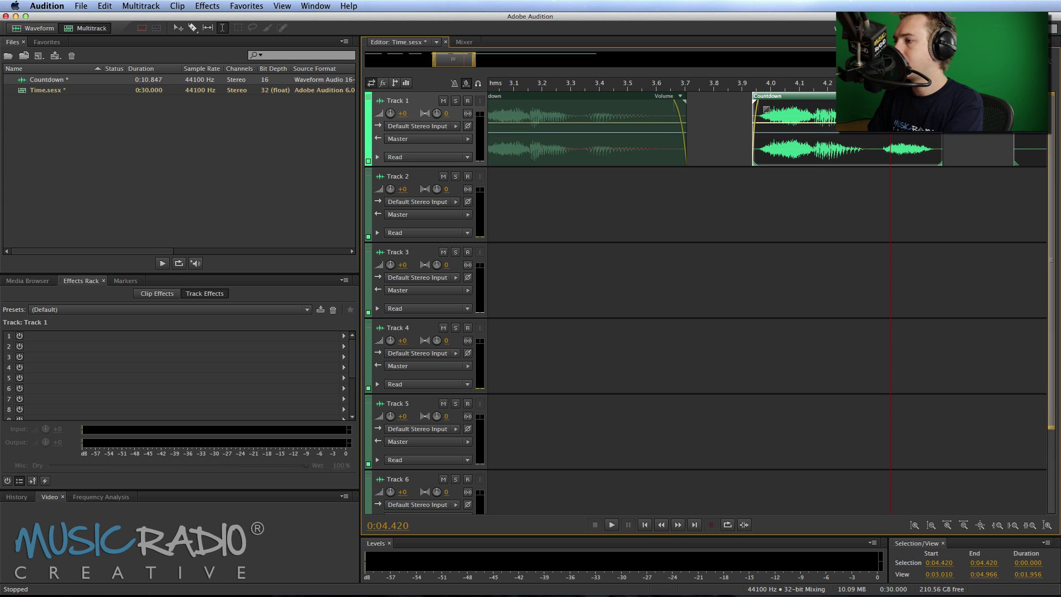
pyautogui.moveTo(941, 105); pyautogui.dragTo(931, 105)
# Align the sixth word's clip with the 5-second mark and trim its silent start, adding a short fade-in.
pyautogui.hscroll(1, 891, 133)
pyautogui.hscroll(5, 820, 117)
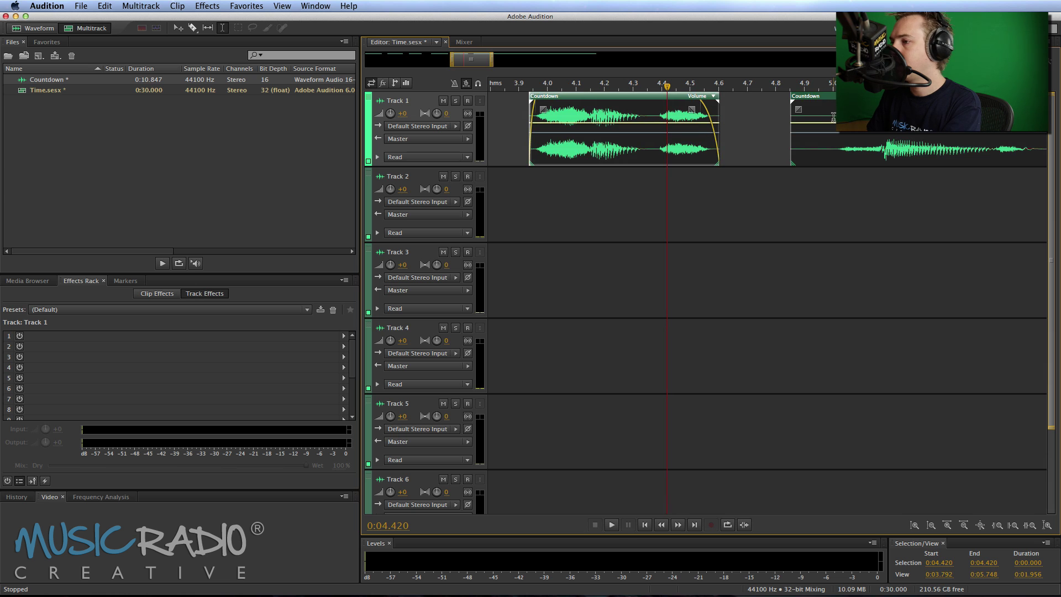
pyautogui.click(829, 171)
pyautogui.moveTo(824, 131); pyautogui.dragTo(805, 153)
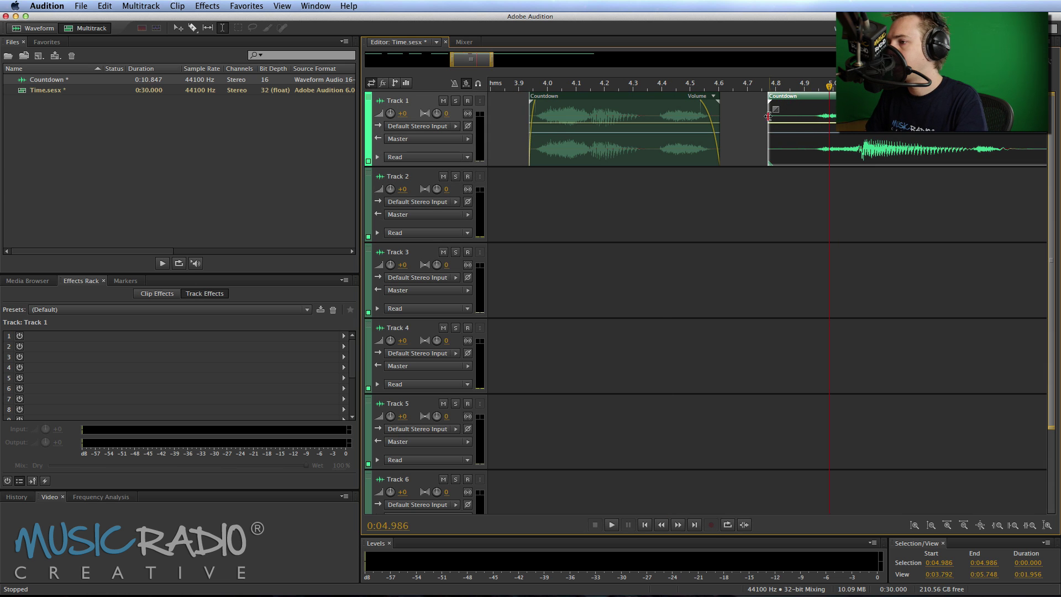
pyautogui.moveTo(768, 116); pyautogui.dragTo(812, 116)
# Delete the silence after the sixth word and add a short fade-out to the end of its clip.
pyautogui.hscroll(2, 813, 116)
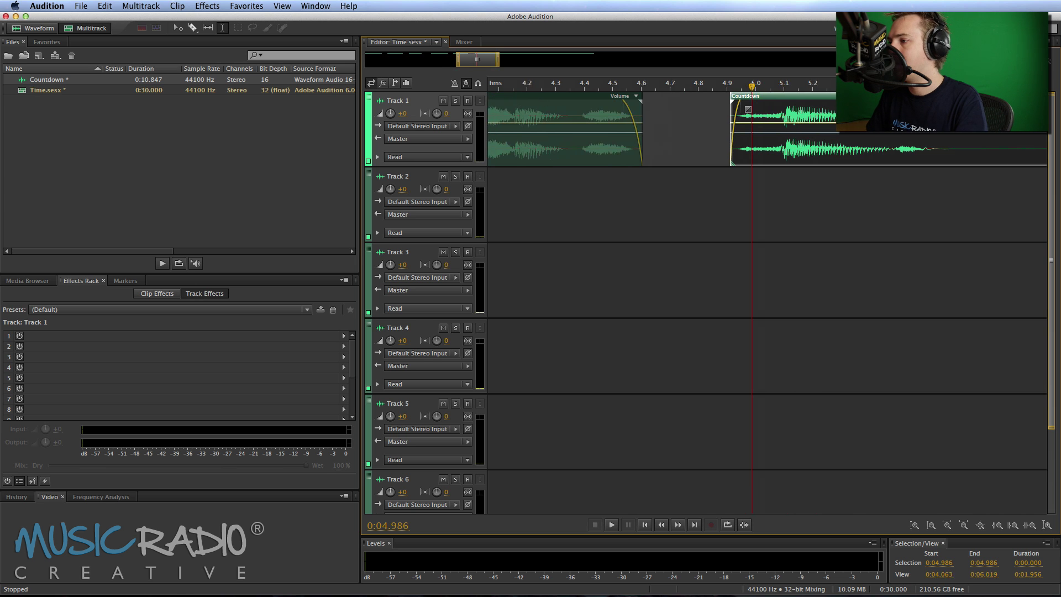
pyautogui.hscroll(1, 812, 116)
pyautogui.moveTo(968, 116); pyautogui.dragTo(1017, 117)
pyautogui.press('Delete')
pyautogui.click(919, 117)
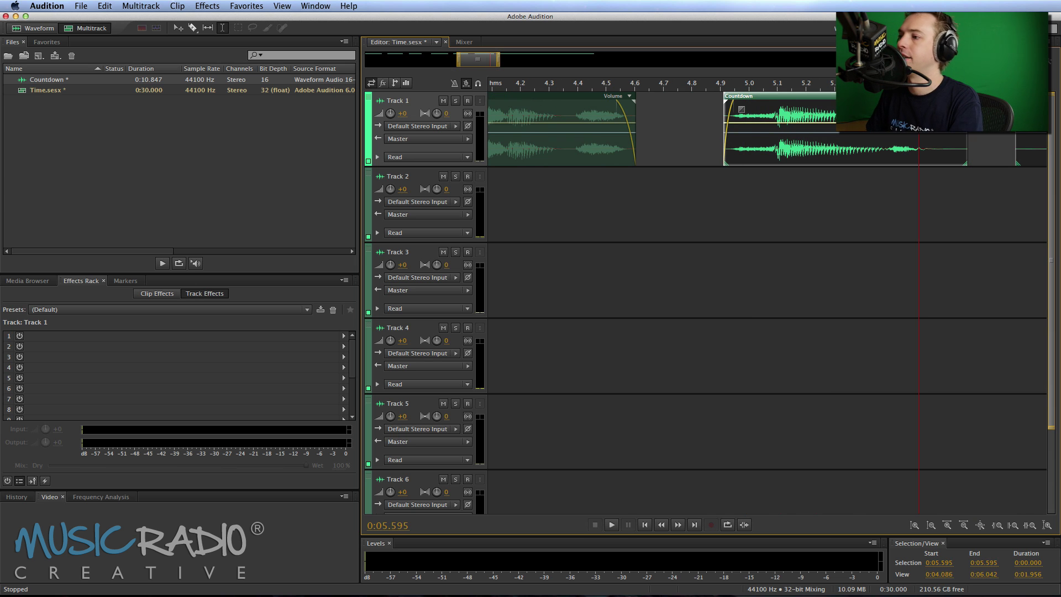
pyautogui.moveTo(949, 149); pyautogui.dragTo(955, 149)
# Move the seventh word's clip to start at about 5.9 seconds and fade in its quiet beginning.
pyautogui.hscroll(5, 858, 159)
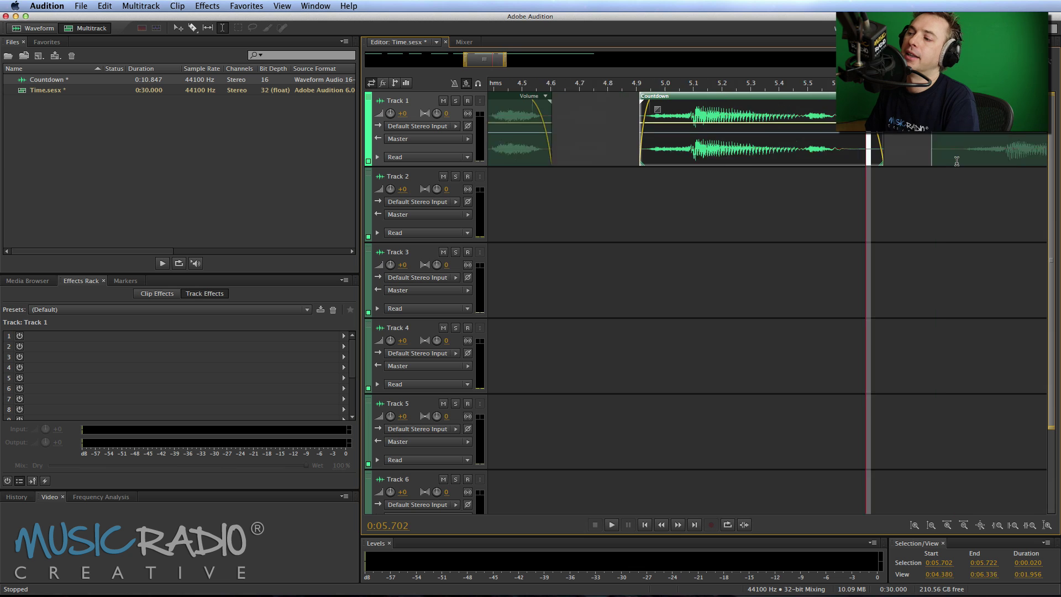
pyautogui.click(850, 183)
pyautogui.click(812, 185)
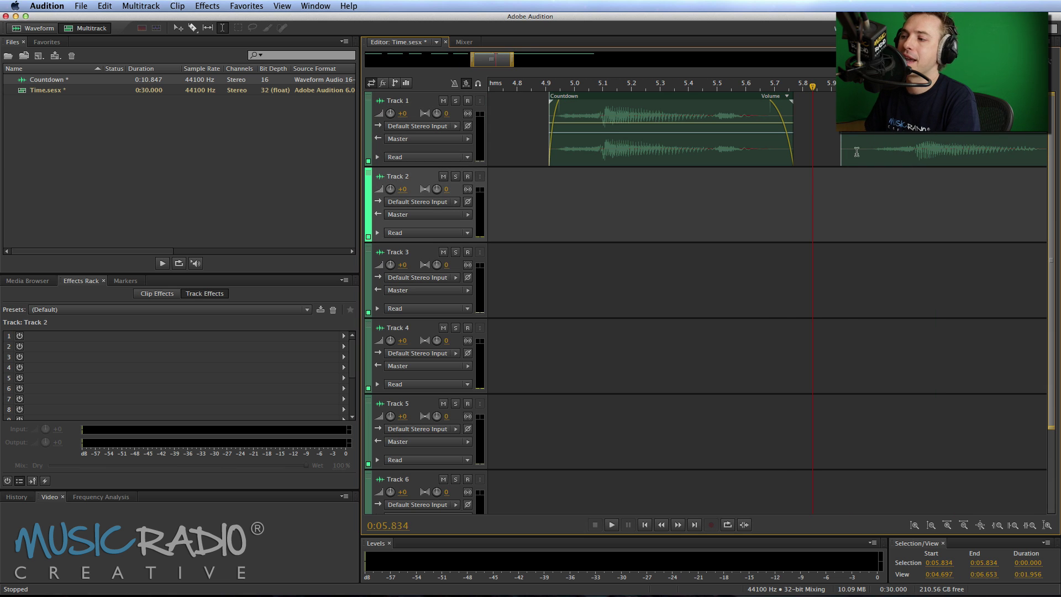
pyautogui.moveTo(856, 152); pyautogui.dragTo(825, 134)
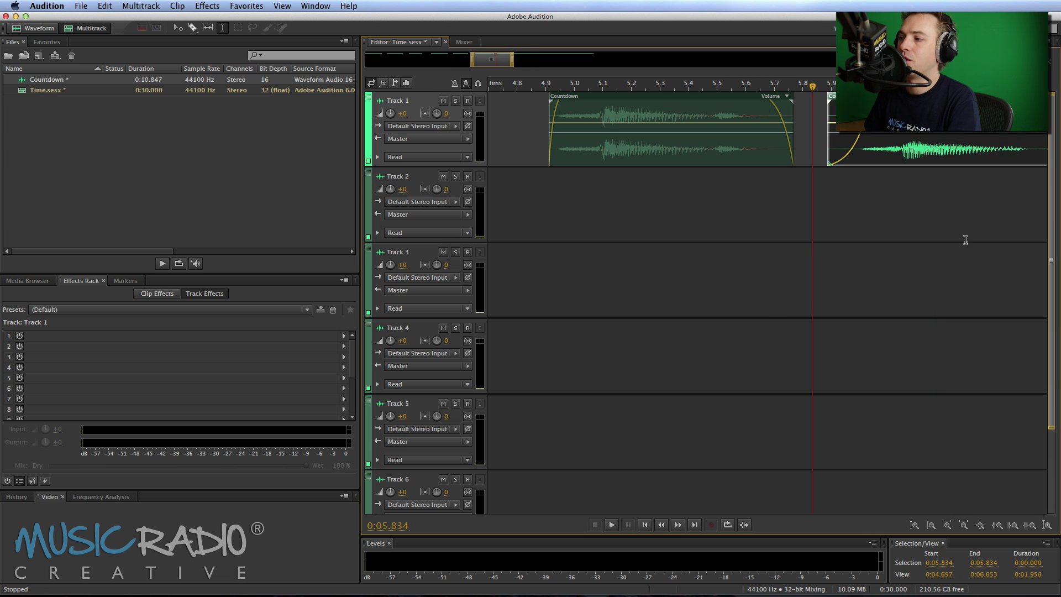
# Delete the silence between the seventh and eighth words and fade out the end of the seventh clip.
pyautogui.hscroll(3, 921, 216)
pyautogui.hscroll(1, 920, 189)
pyautogui.moveTo(931, 157); pyautogui.dragTo(1008, 133)
pyautogui.press('Delete')
pyautogui.click(867, 124)
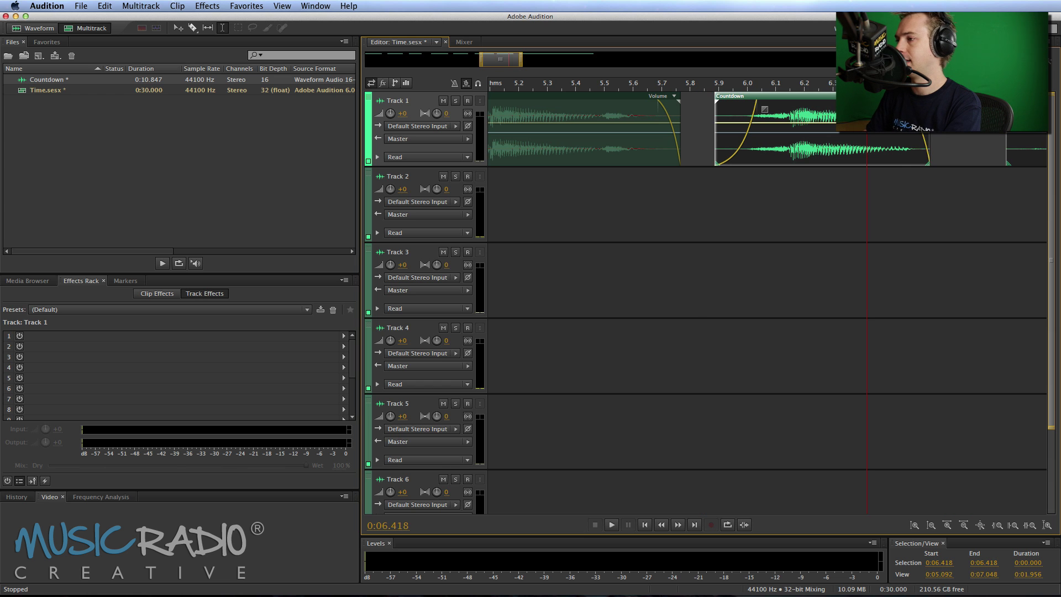
# Move the eighth word's clip to start at about 6.84 seconds and fade in its quiet beginning.
pyautogui.hscroll(6, 947, 140)
pyautogui.click(759, 182)
pyautogui.rightClick(798, 170)
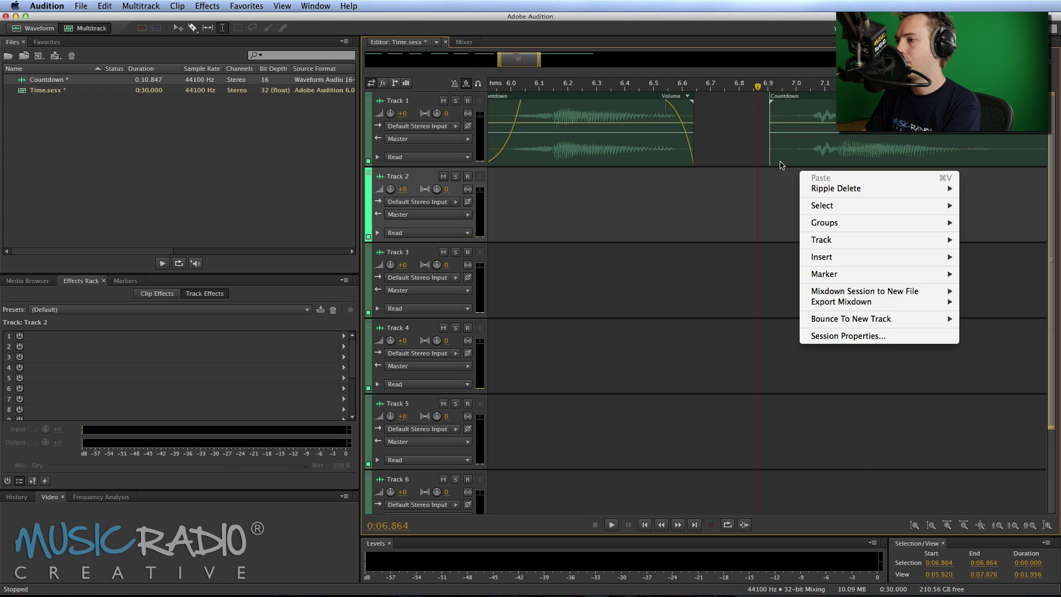
pyautogui.moveTo(795, 159); pyautogui.dragTo(775, 149)
pyautogui.moveTo(759, 109); pyautogui.dragTo(794, 109)
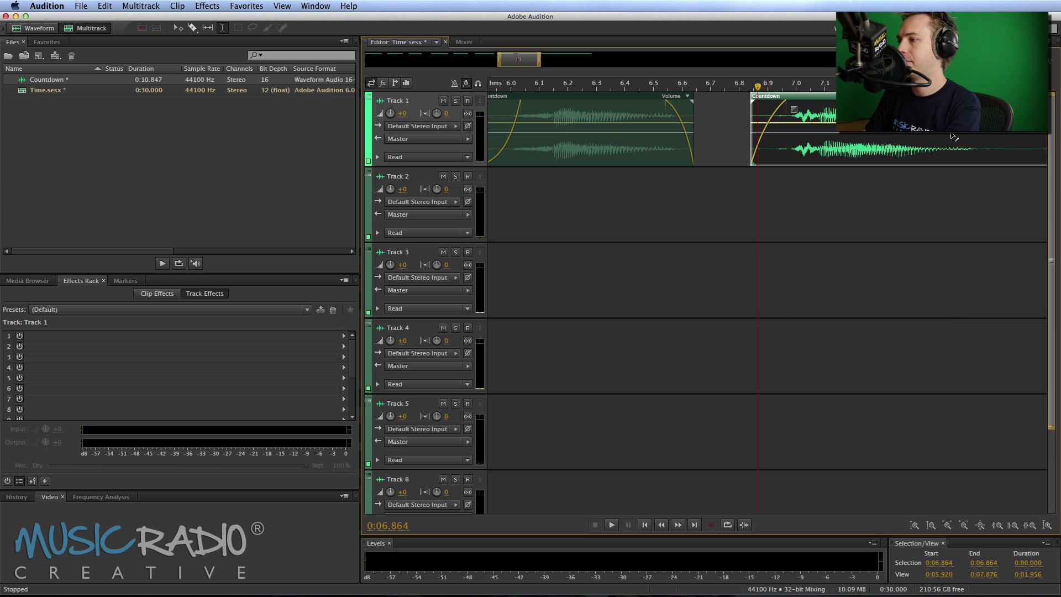
# Delete the silence between the eighth and ninth words and move the ninth word's clip to about 7.93 seconds with a short fade-in.
pyautogui.hscroll(5, 799, 149)
pyautogui.moveTo(799, 150); pyautogui.dragTo(886, 149)
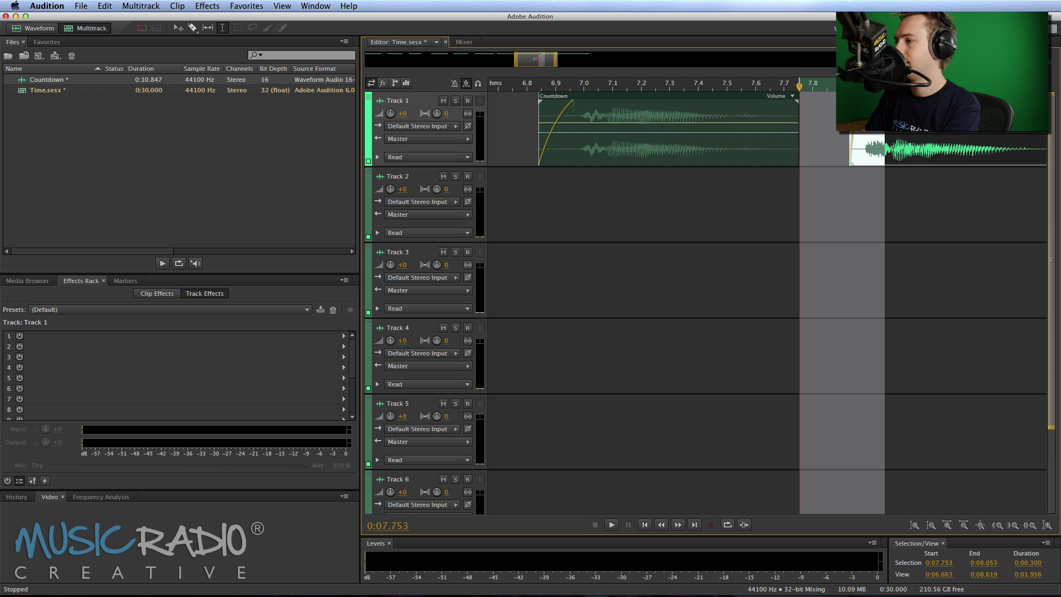
pyautogui.hscroll(5, 860, 142)
# Delete the silence between the ninth and tenth words and add a short fade-out to the end of the ninth clip.
pyautogui.click(861, 142)
pyautogui.moveTo(861, 142); pyautogui.dragTo(950, 142)
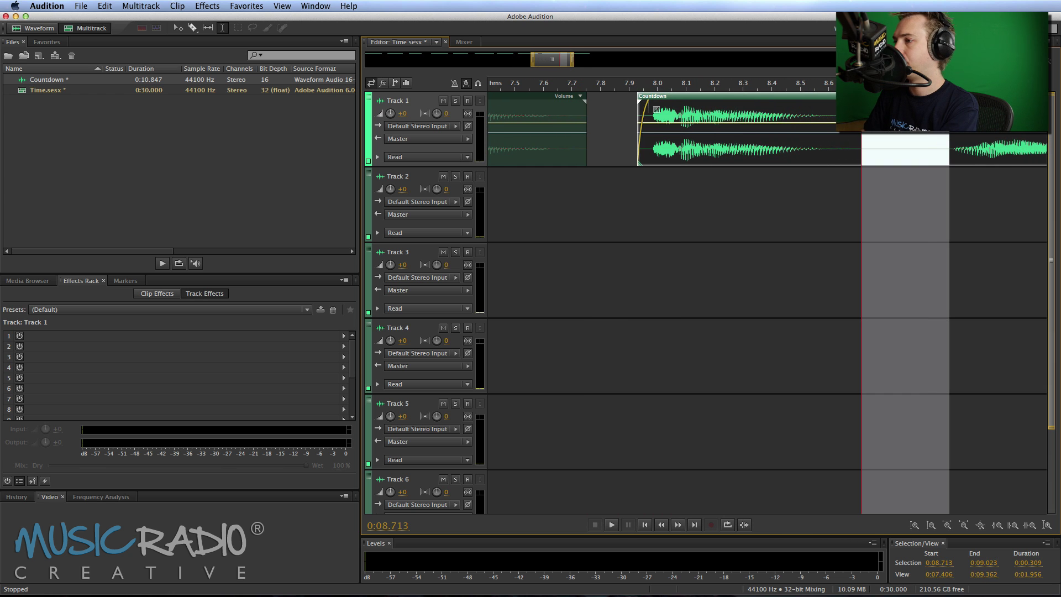
pyautogui.press('Delete')
pyautogui.click(885, 142)
pyautogui.click(849, 139)
pyautogui.moveTo(853, 110); pyautogui.dragTo(834, 109)
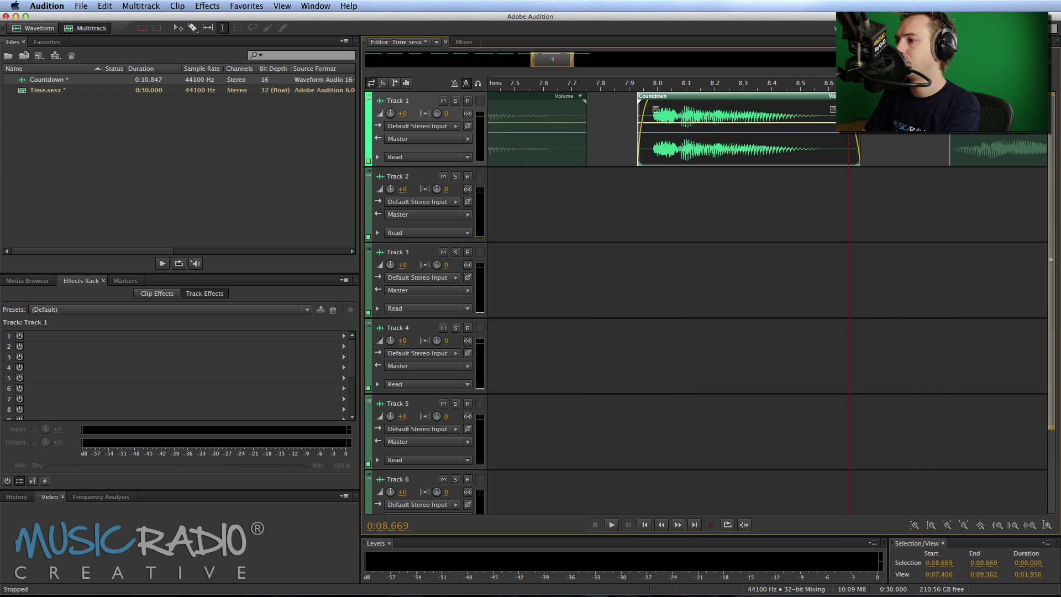
# Move the last word's clip to start at about 8.95 seconds and fade out its end.
pyautogui.click(920, 148)
pyautogui.moveTo(968, 96); pyautogui.dragTo(946, 96)
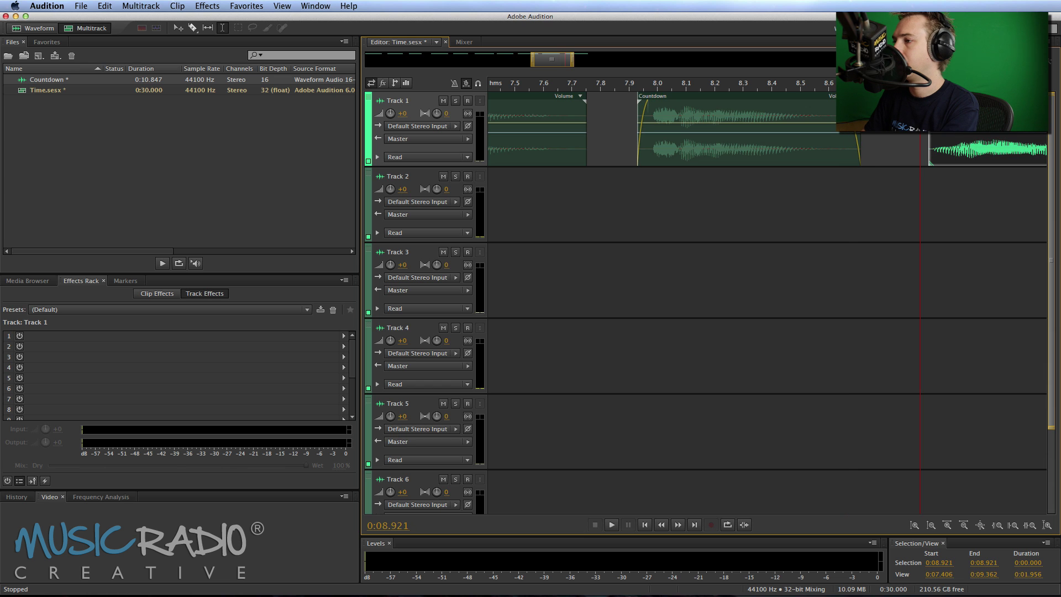
pyautogui.hscroll(8, 713, 109)
pyautogui.hscroll(-2, 713, 109)
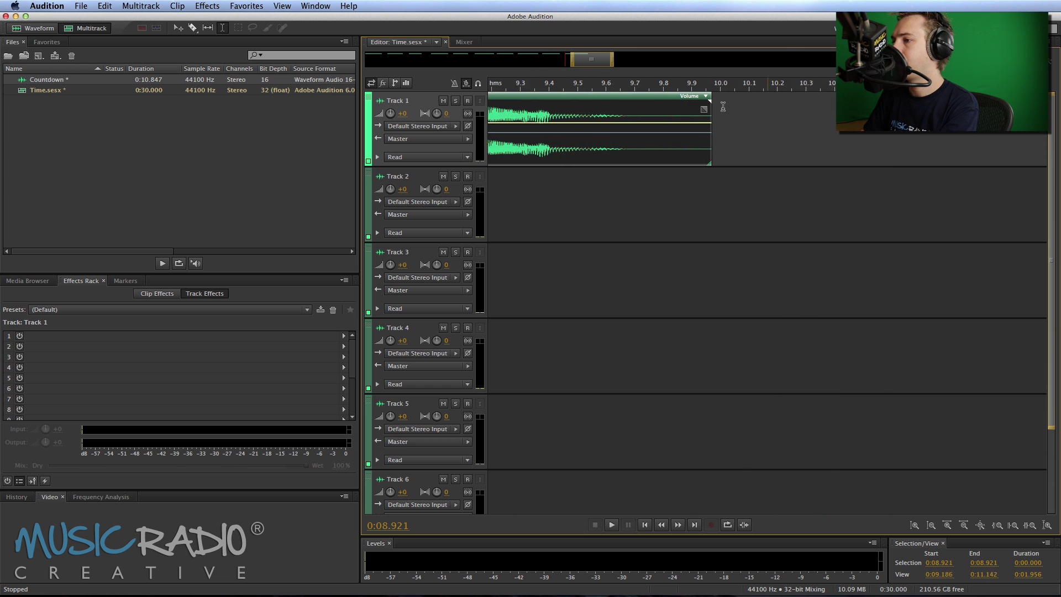
pyautogui.moveTo(713, 109); pyautogui.dragTo(690, 102)
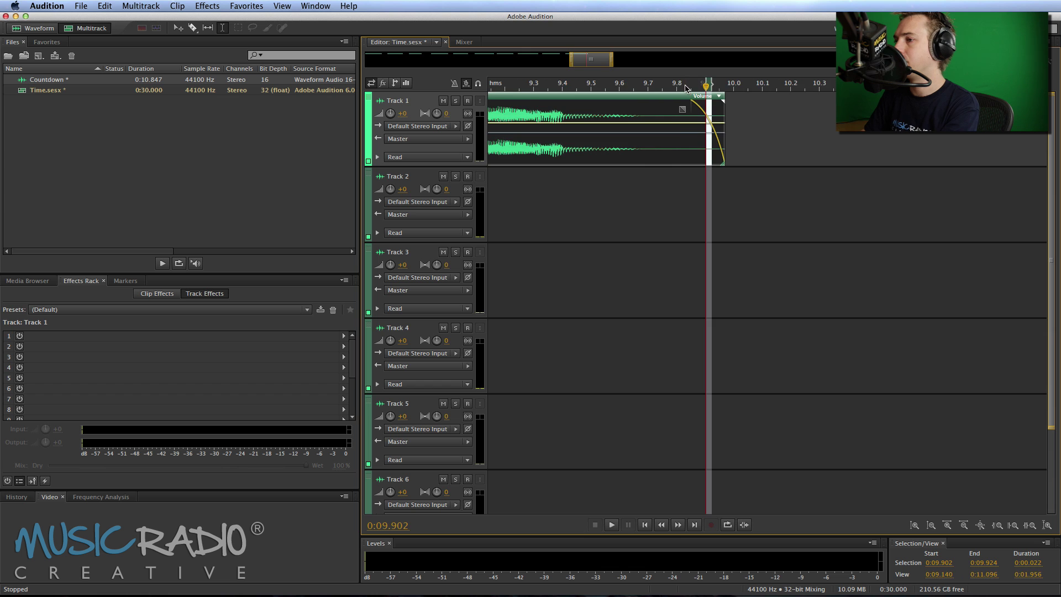
pyautogui.scroll(-10, 685, 89)
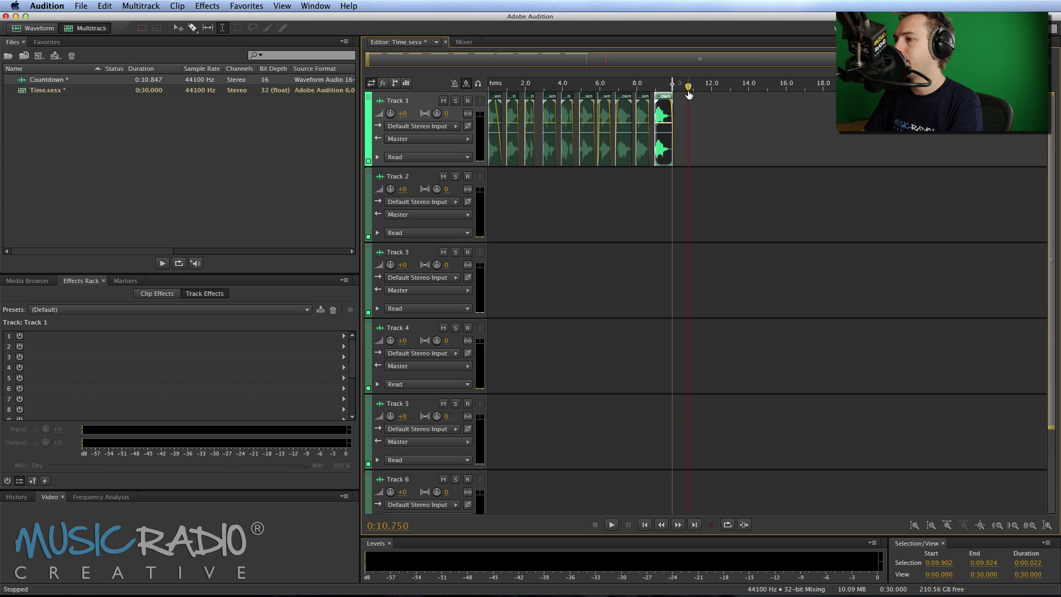
pyautogui.click(689, 108)
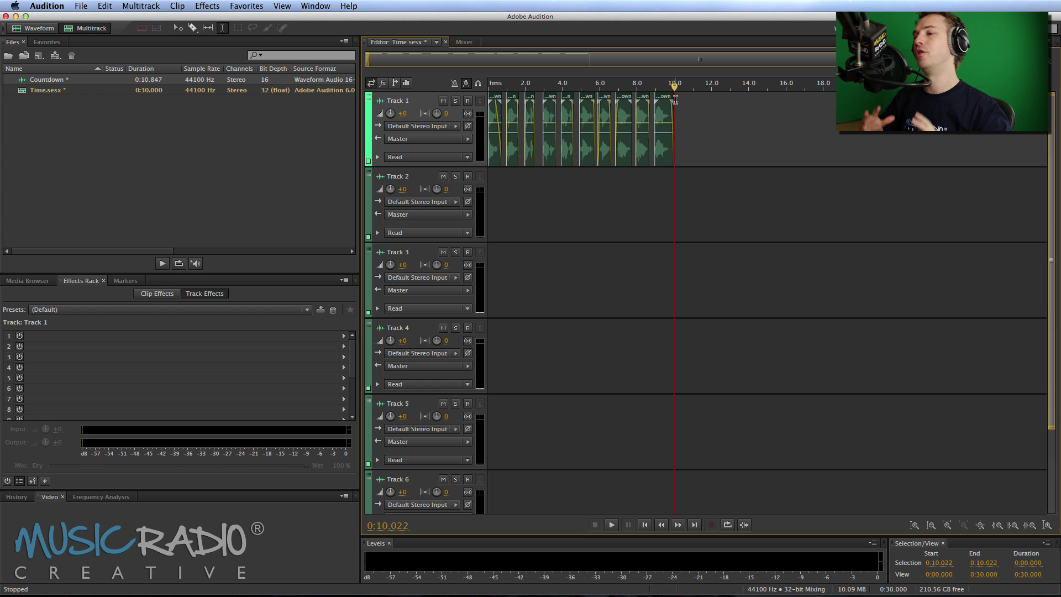
# Apply the Processed effects rack preset to Track 1 and preview the countdown from the start.
pyautogui.scroll(5, 630, 89)
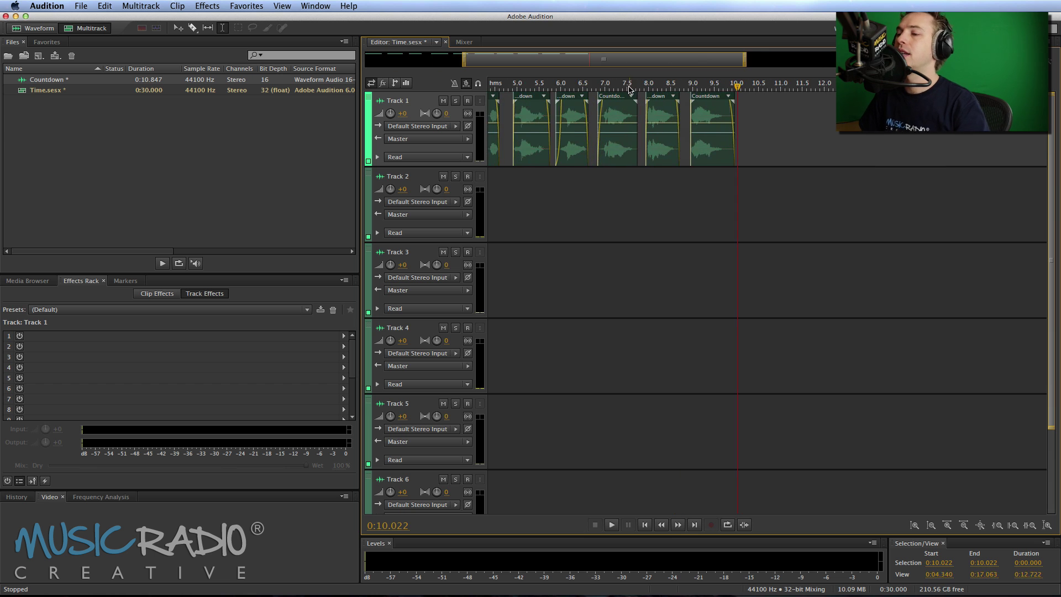
pyautogui.press('Home')
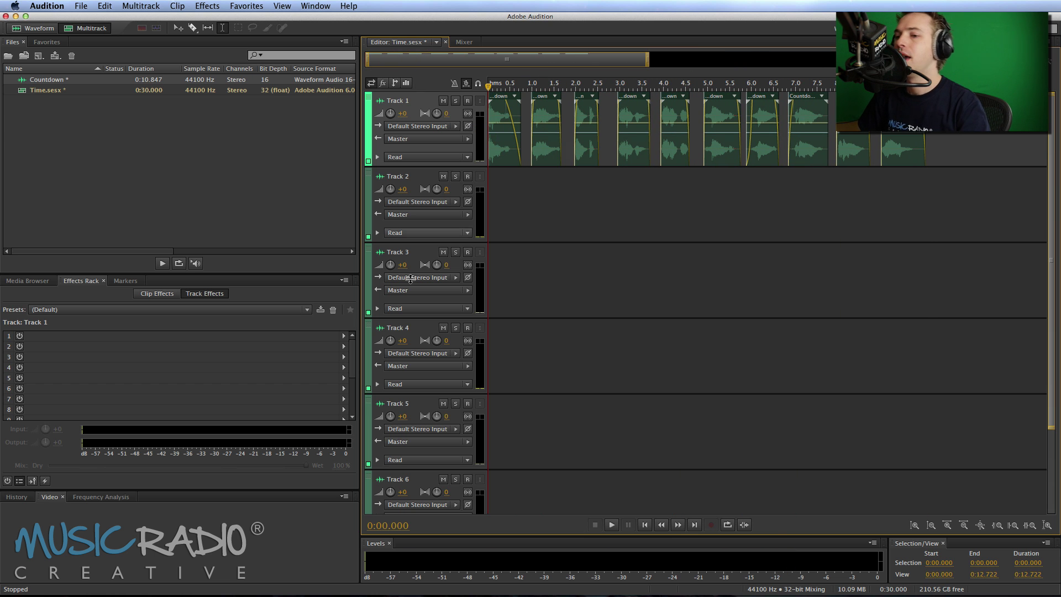
pyautogui.click(36, 312)
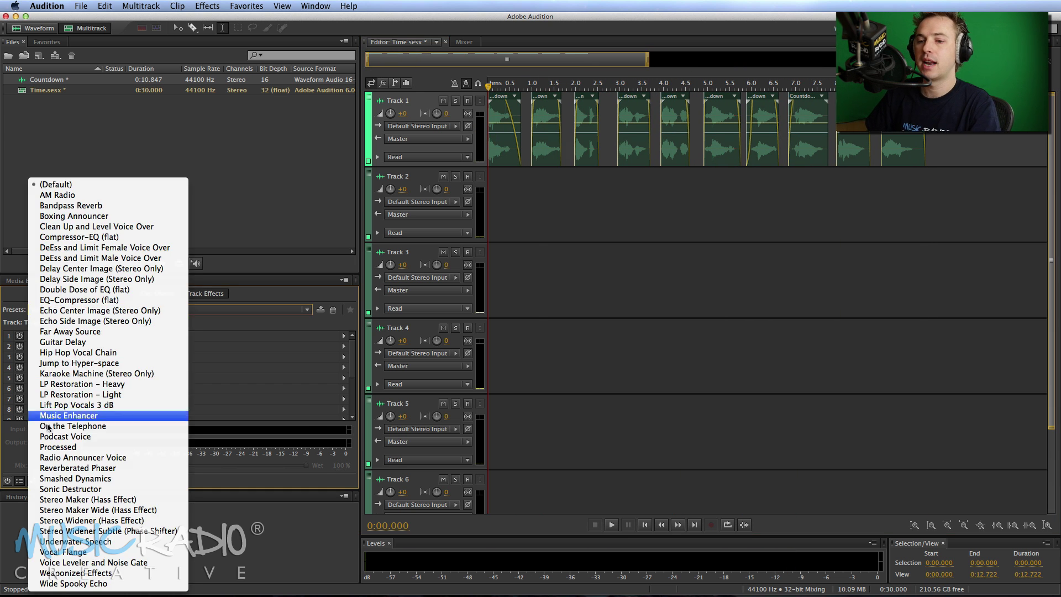
pyautogui.click(66, 440)
pyautogui.press('space')
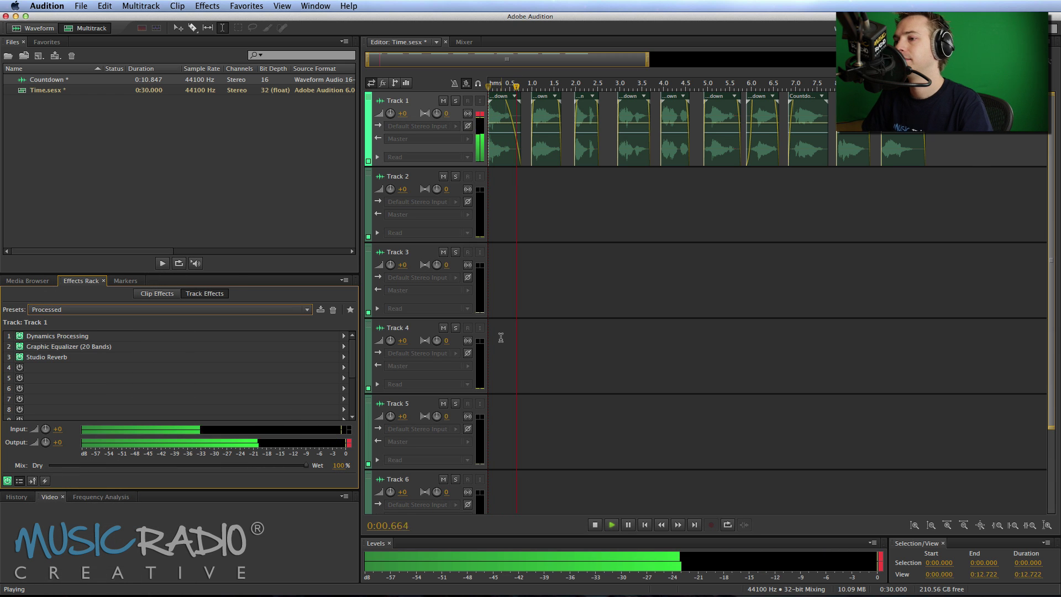
pyautogui.press('space')
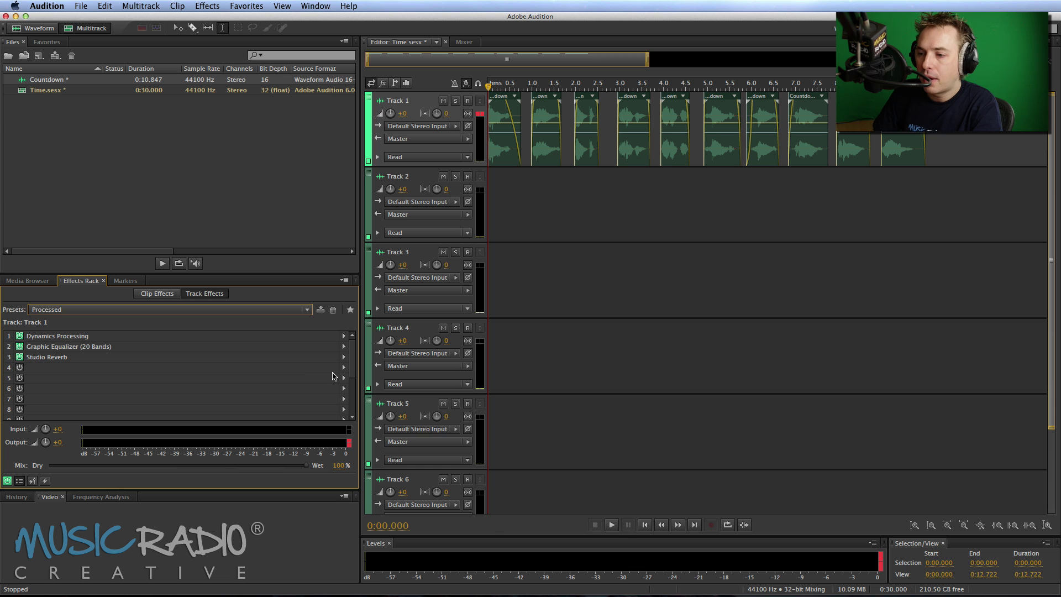
# Add an Echo effect to the fourth rack slot of Track 1 with the Mike Echo preset.
pyautogui.click(344, 368)
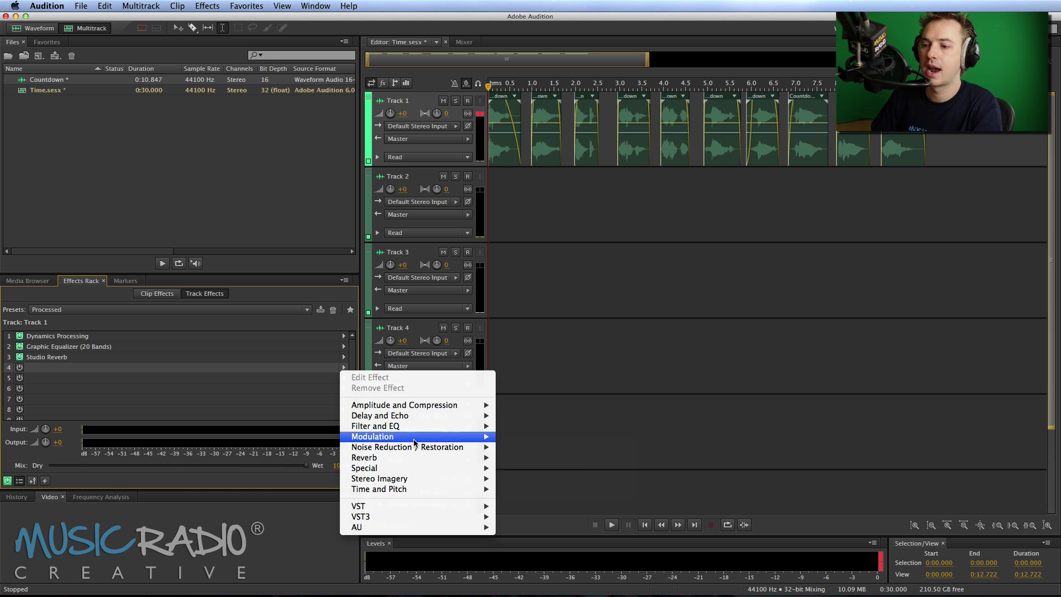
pyautogui.moveTo(418, 429)
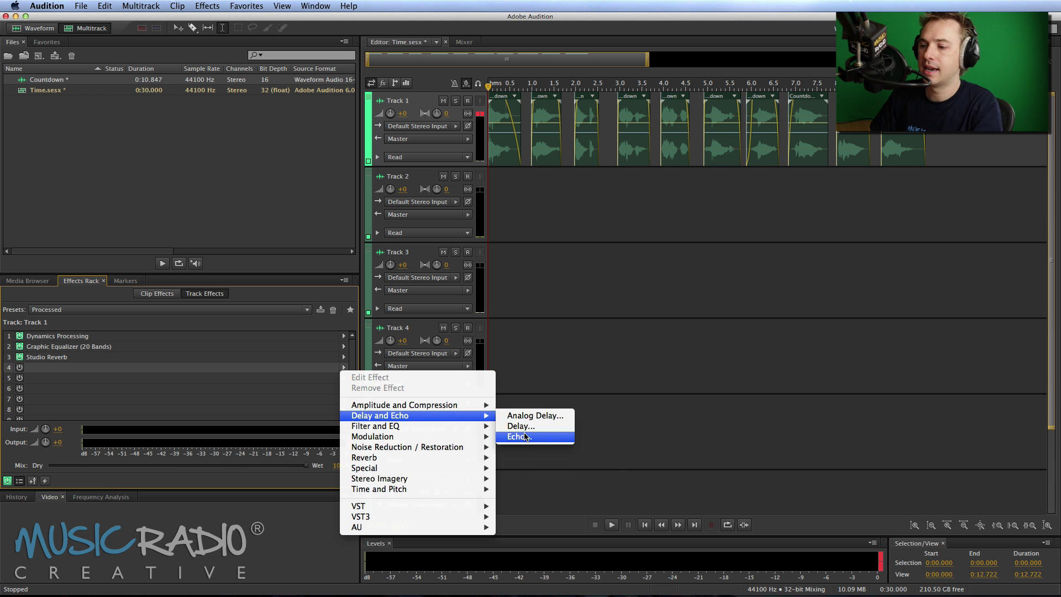
pyautogui.click(517, 437)
pyautogui.click(363, 207)
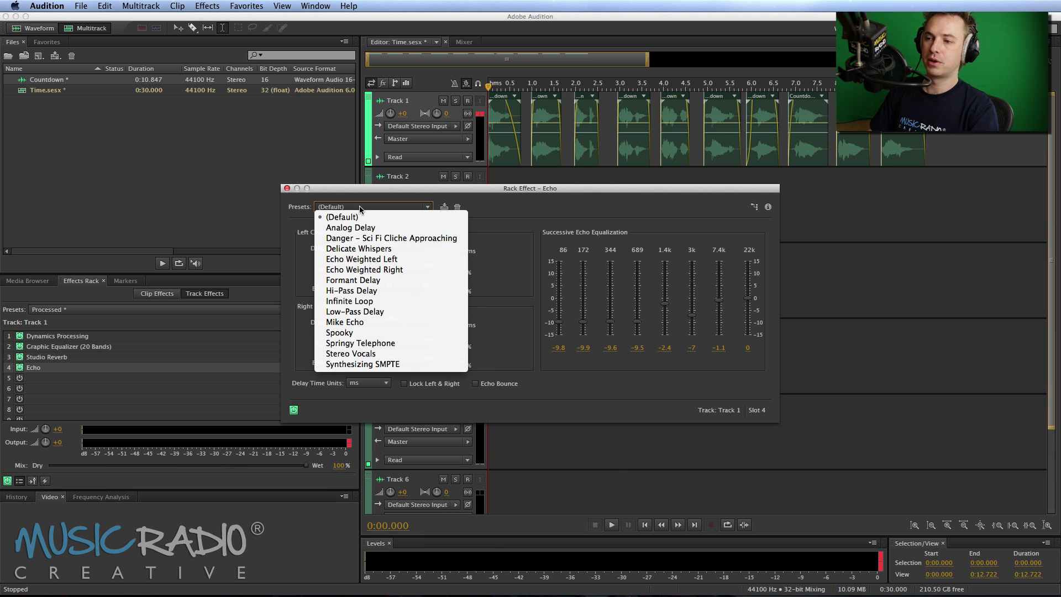
pyautogui.click(352, 323)
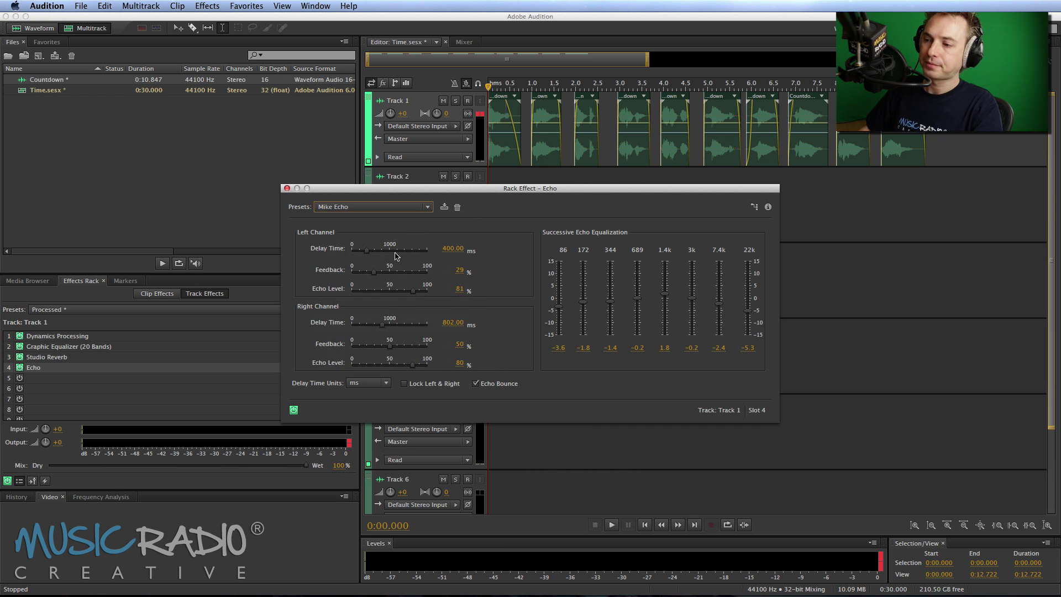
# Set the echo's left channel to 500 ms delay with 36.59% feedback, and the right channel's delay time to 250 ms.
pyautogui.click(462, 252)
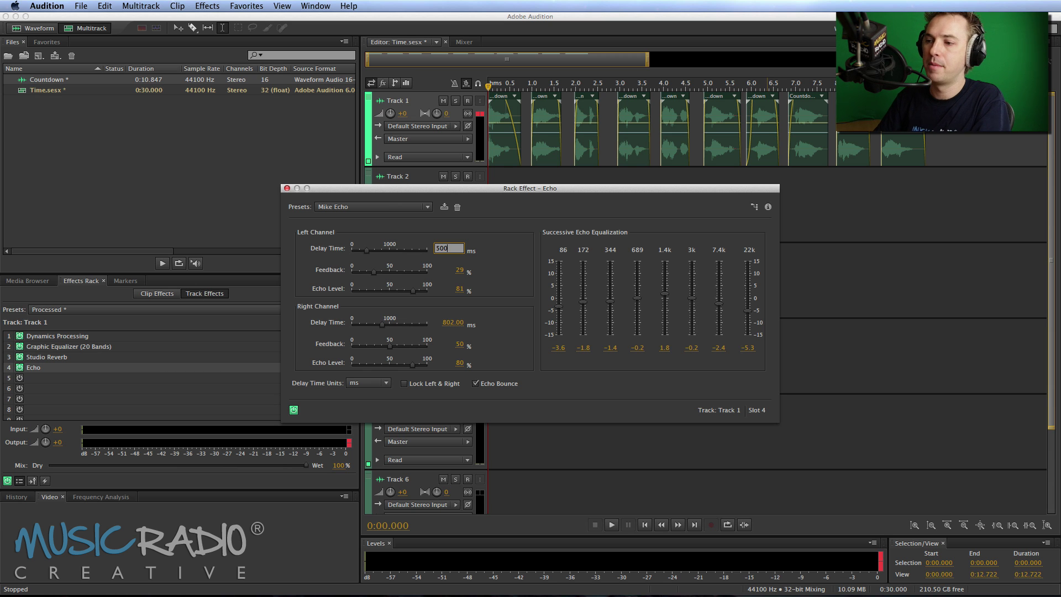
pyautogui.click(379, 272)
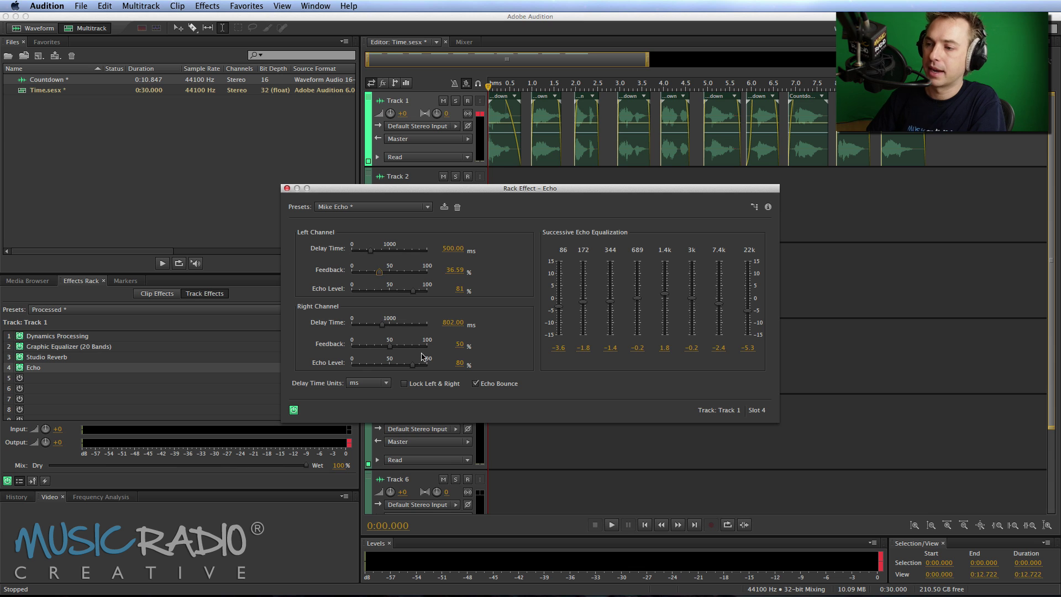
pyautogui.click(452, 324)
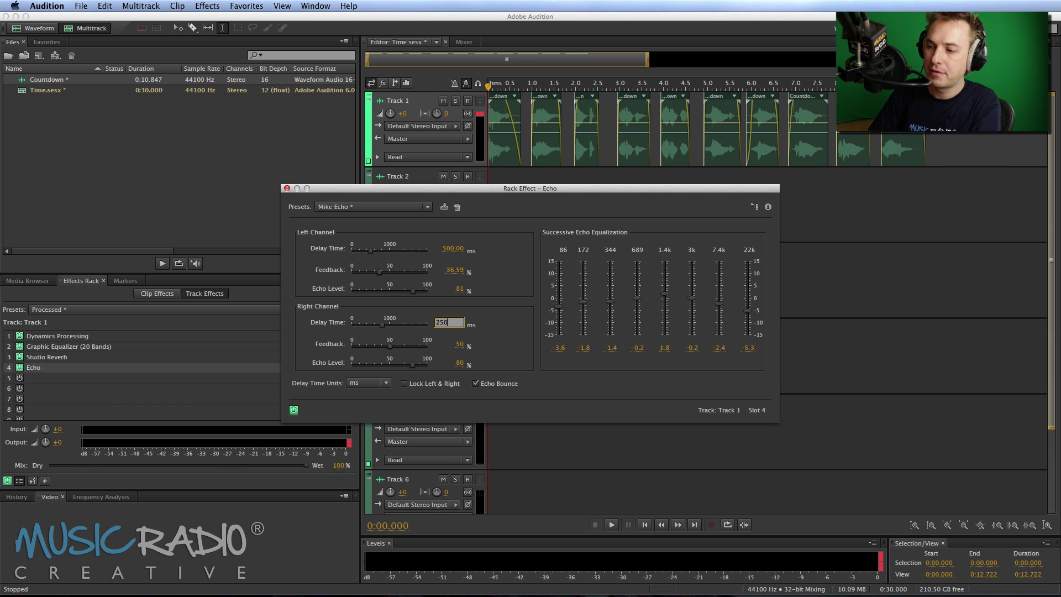
pyautogui.press('Return')
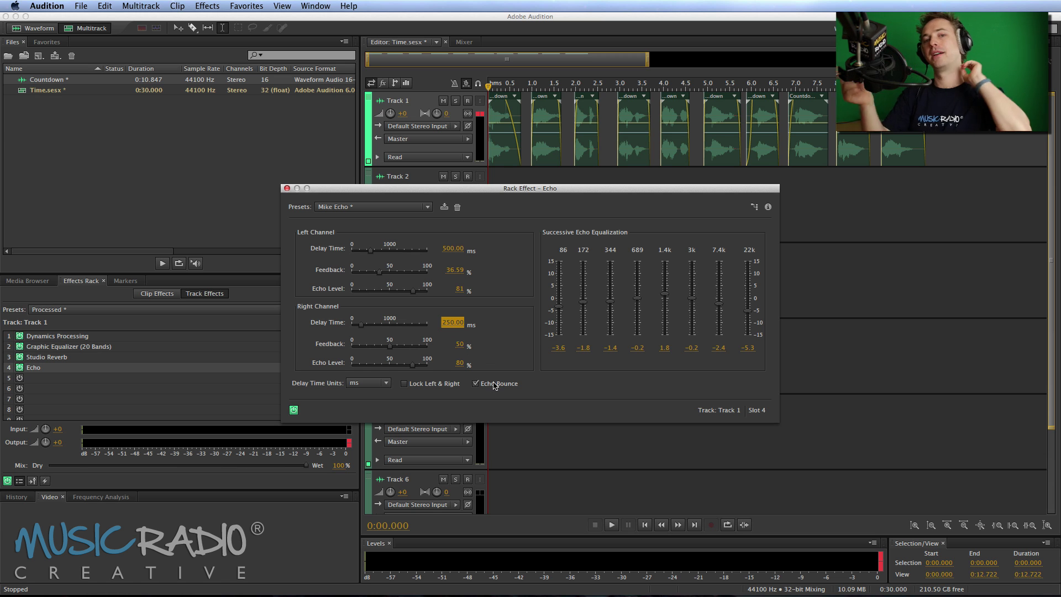
# Close the Echo settings and play the countdown from the start to hear the effect.
pyautogui.click(287, 189)
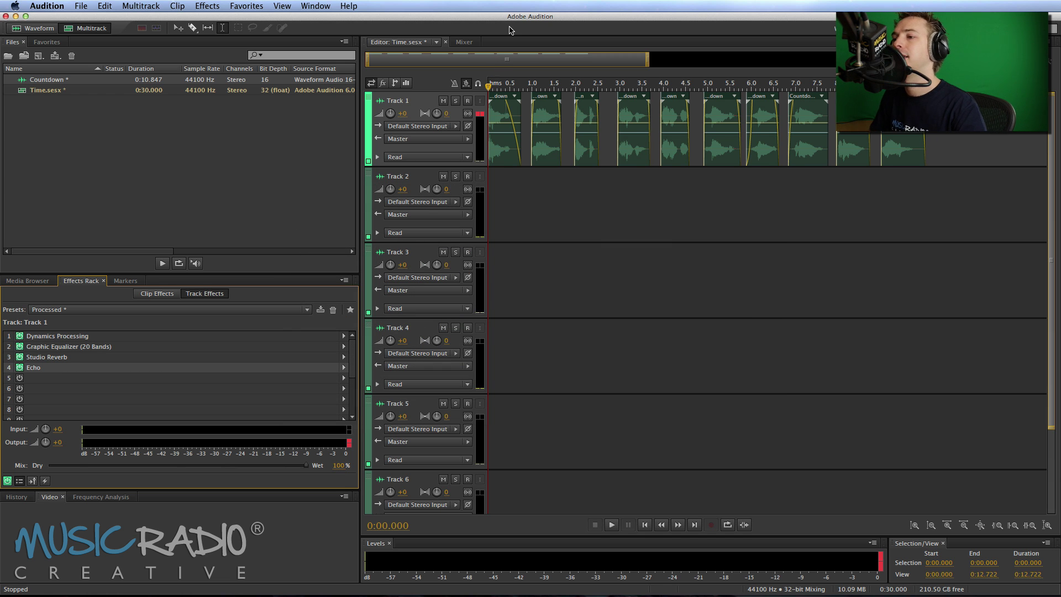
pyautogui.press('space')
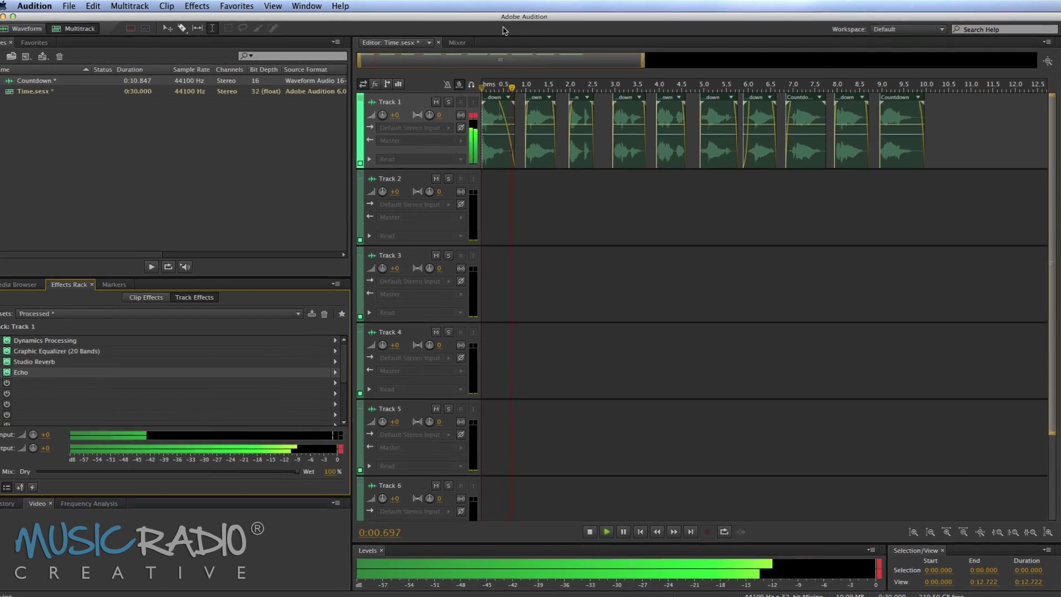